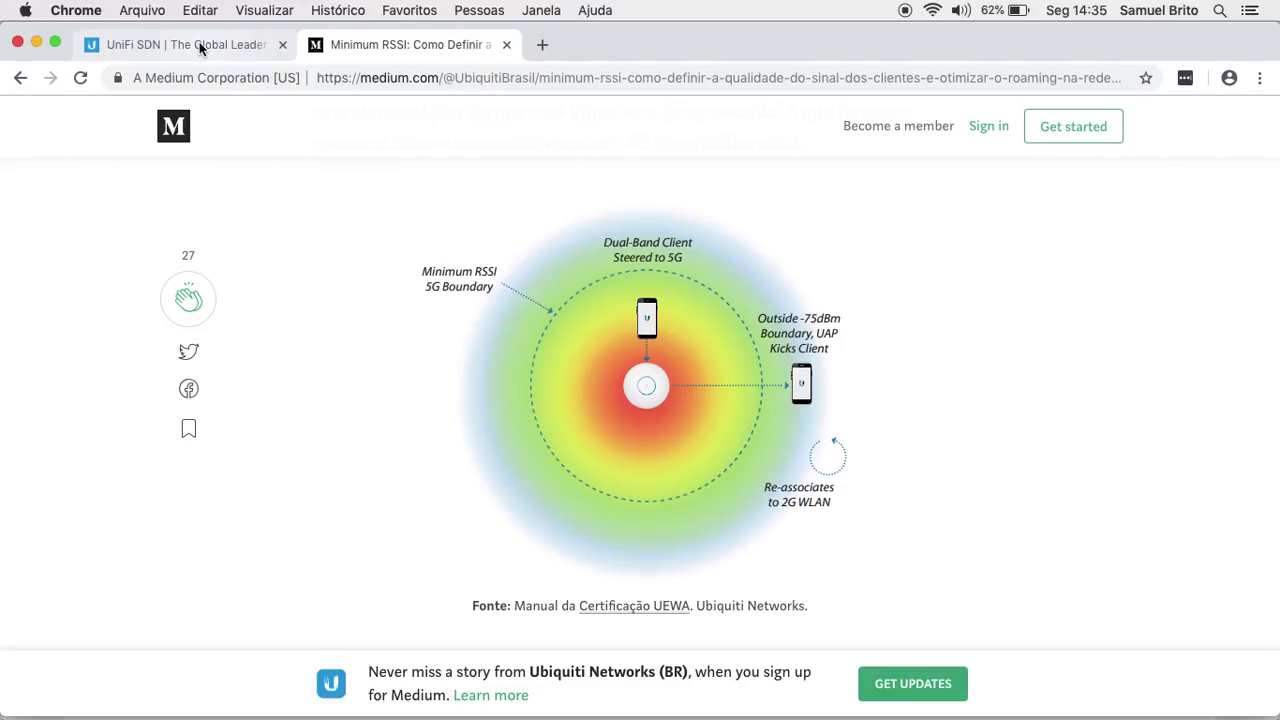
- Load the CloudKey page at 192.168.55.2 in a new tab and open the UniFi Controller management login
click(542, 44)
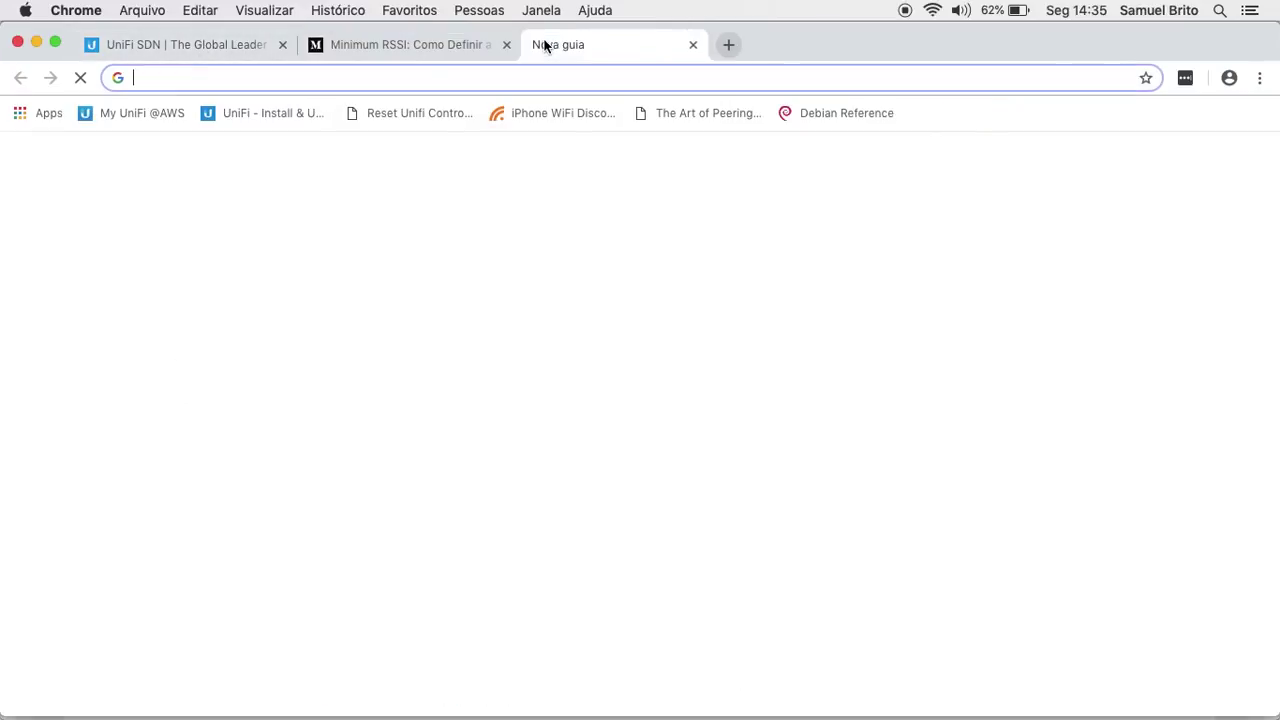
text(192)
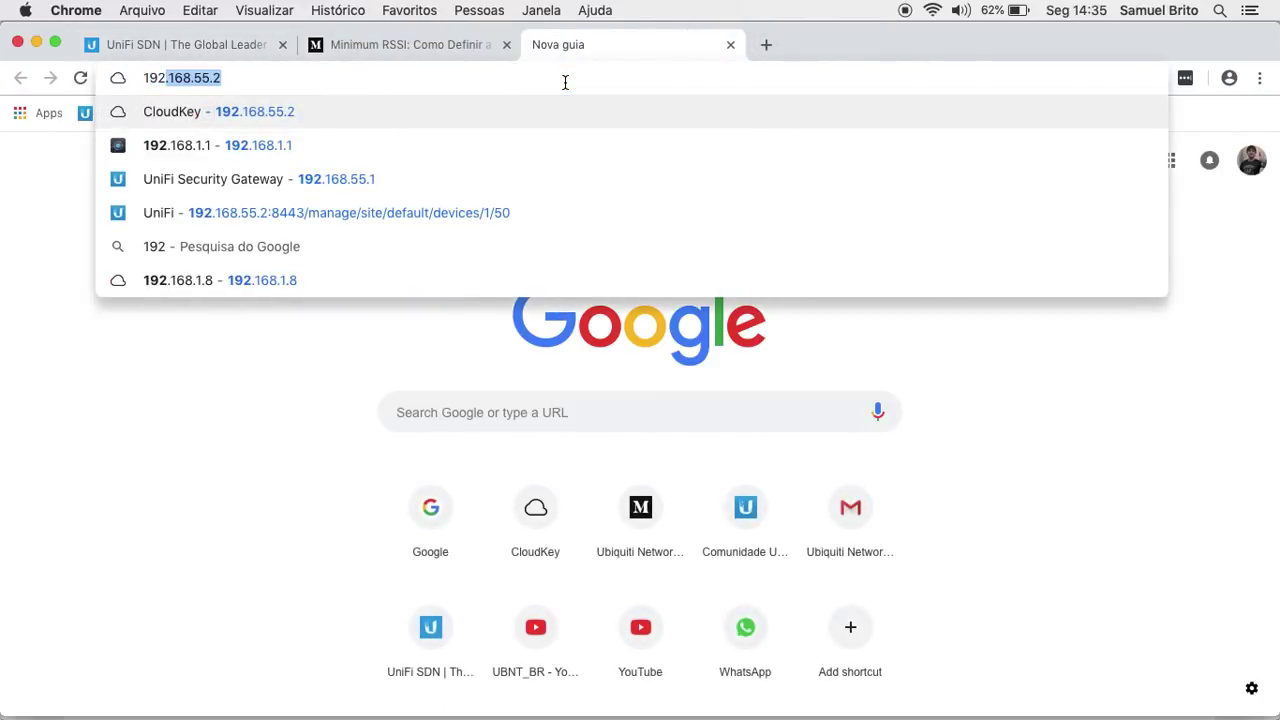
key(Return)
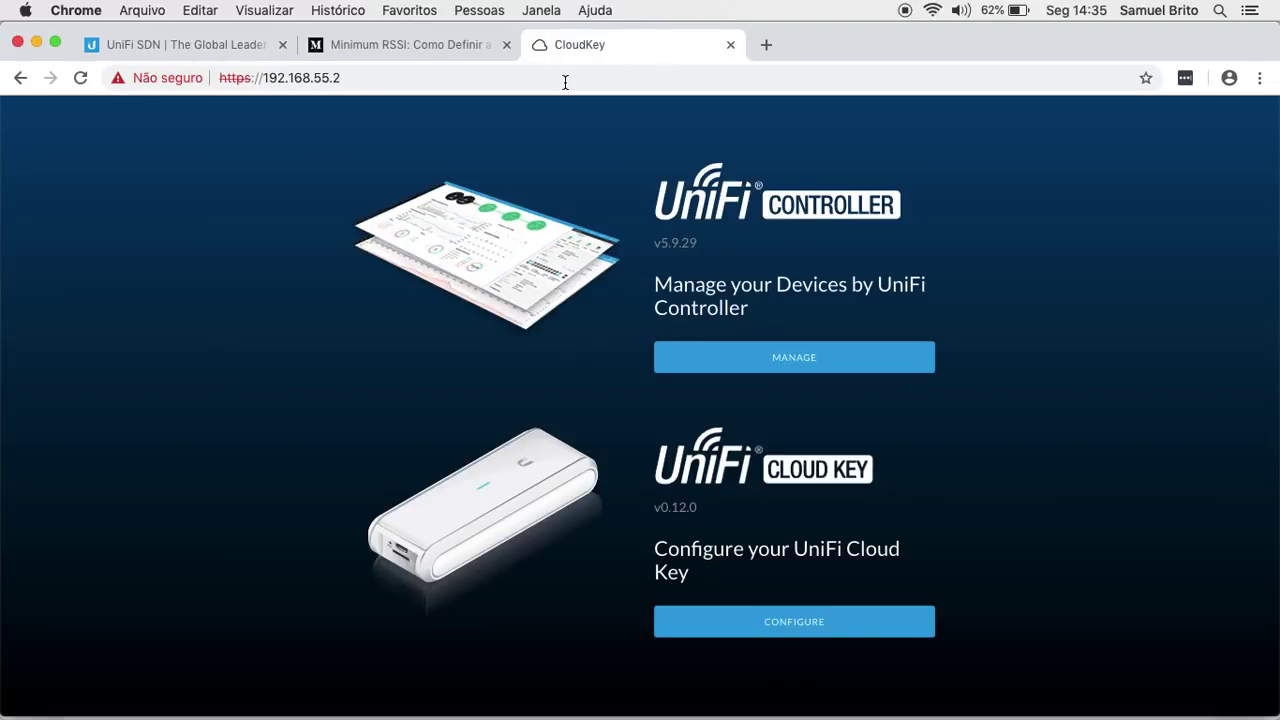
click(771, 360)
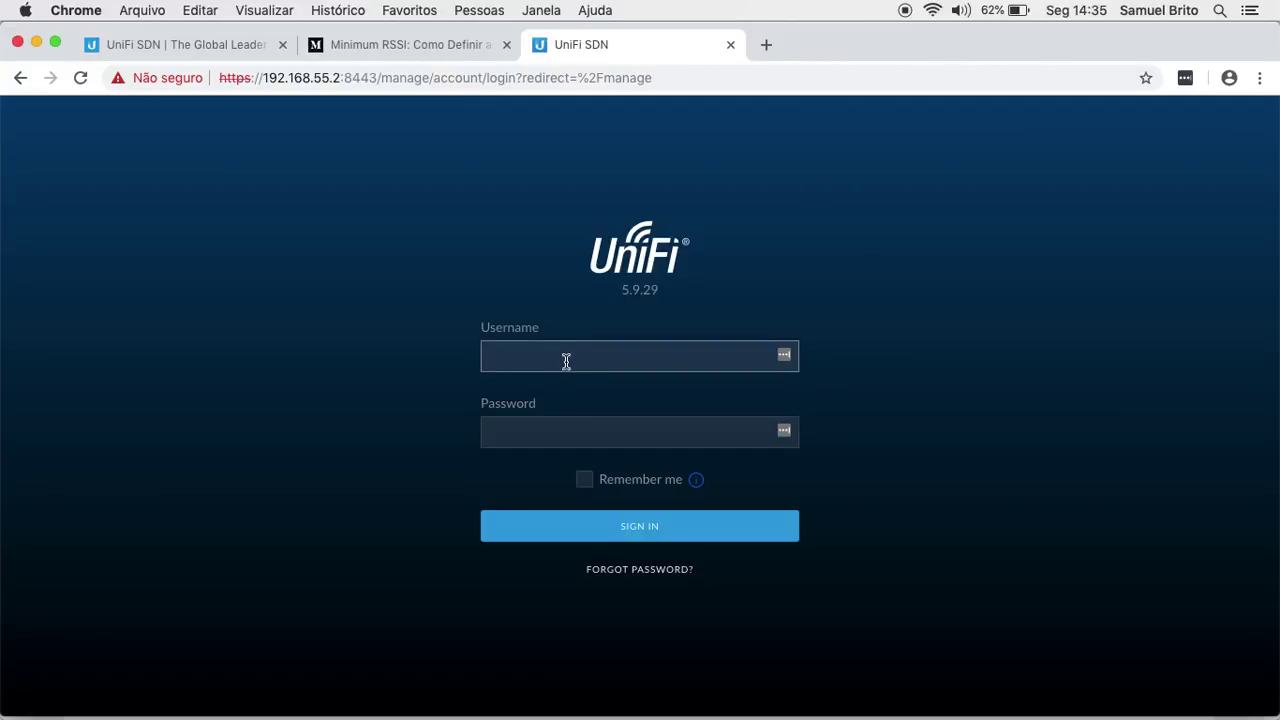
- Sign in to the UniFi Controller with the username ubnt and the account password
click(574, 357)
text(ubnt)
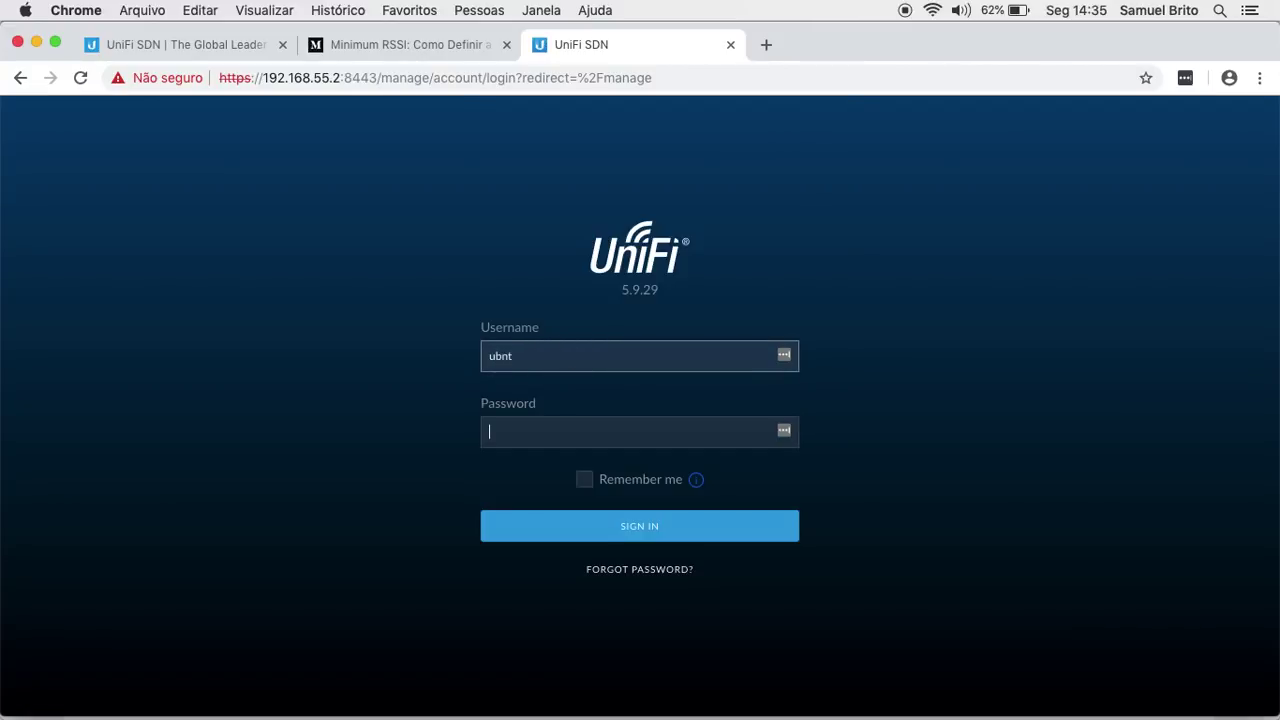
key(Tab)
text(******)
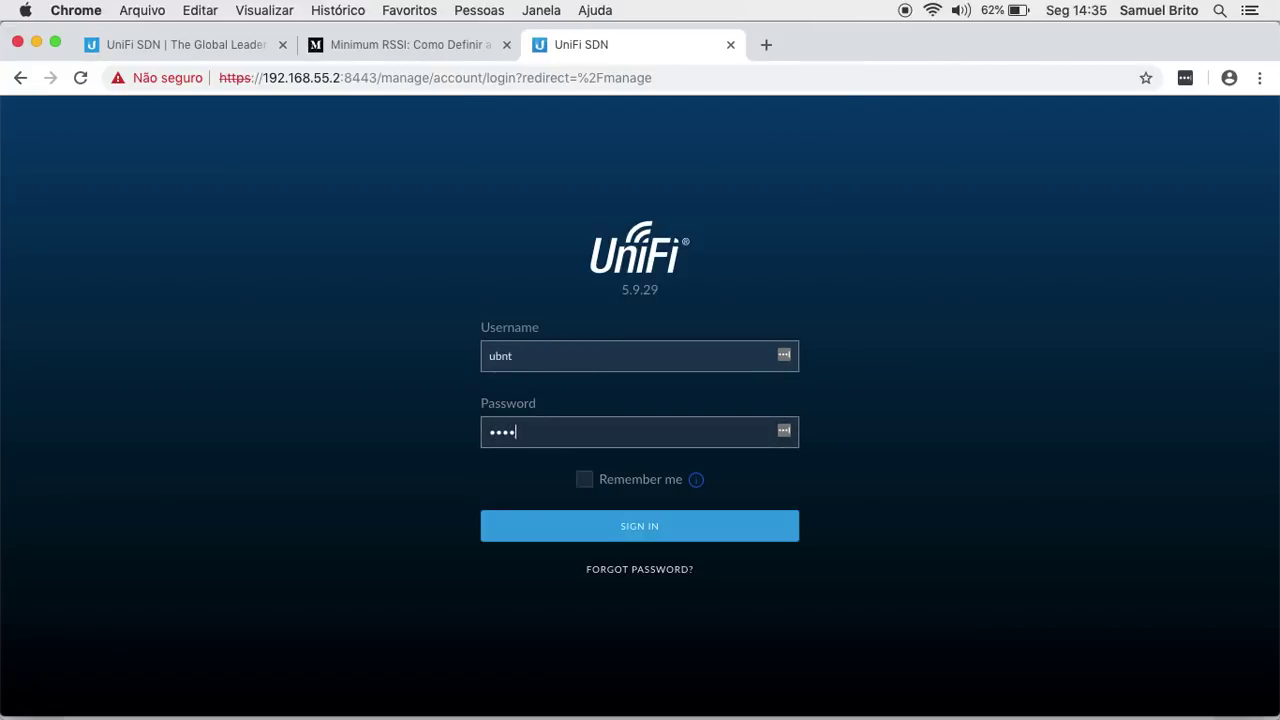
text(******)
key(Return)
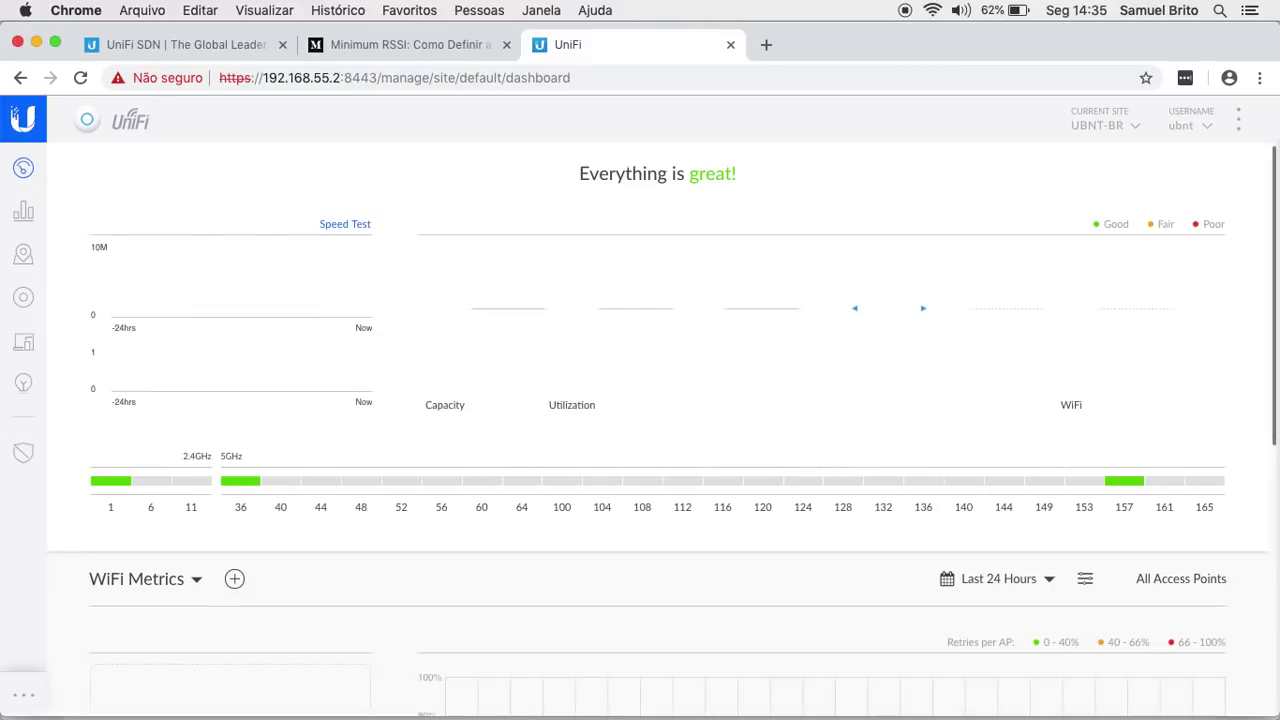
- View the access point list, then check the Advanced Features option in the site settings
click(24, 300)
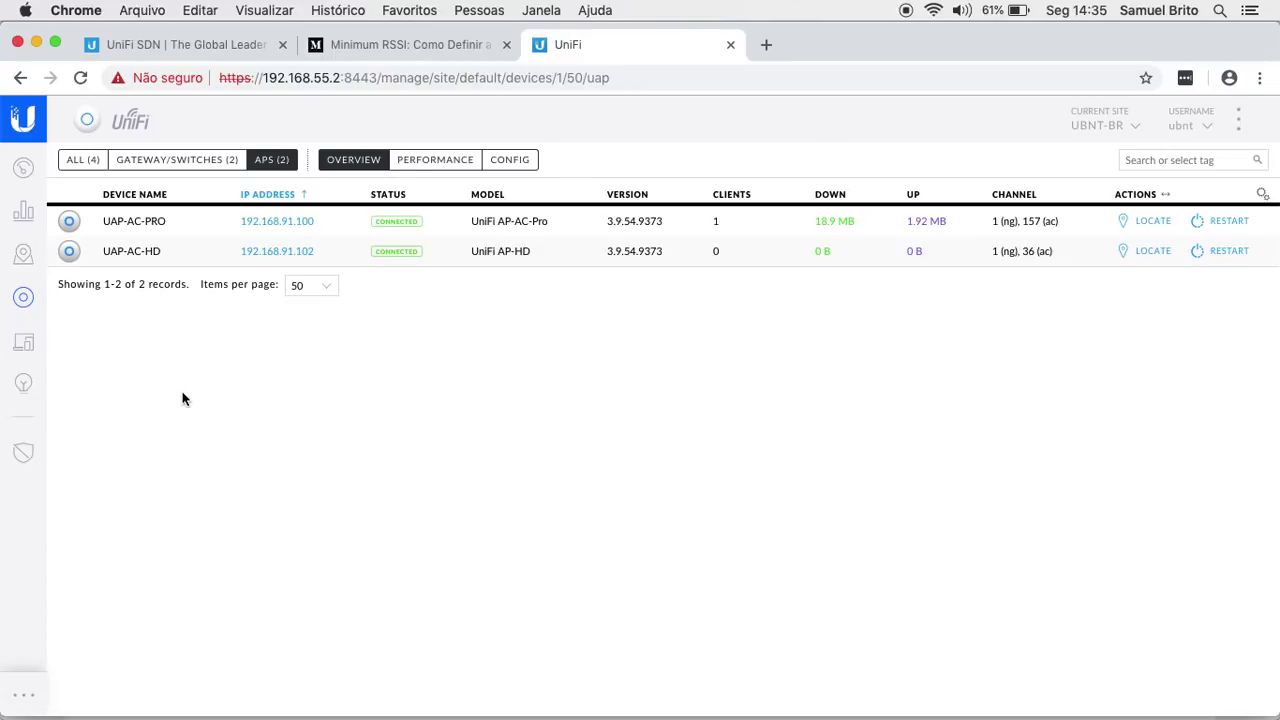
mouse_move(23, 697)
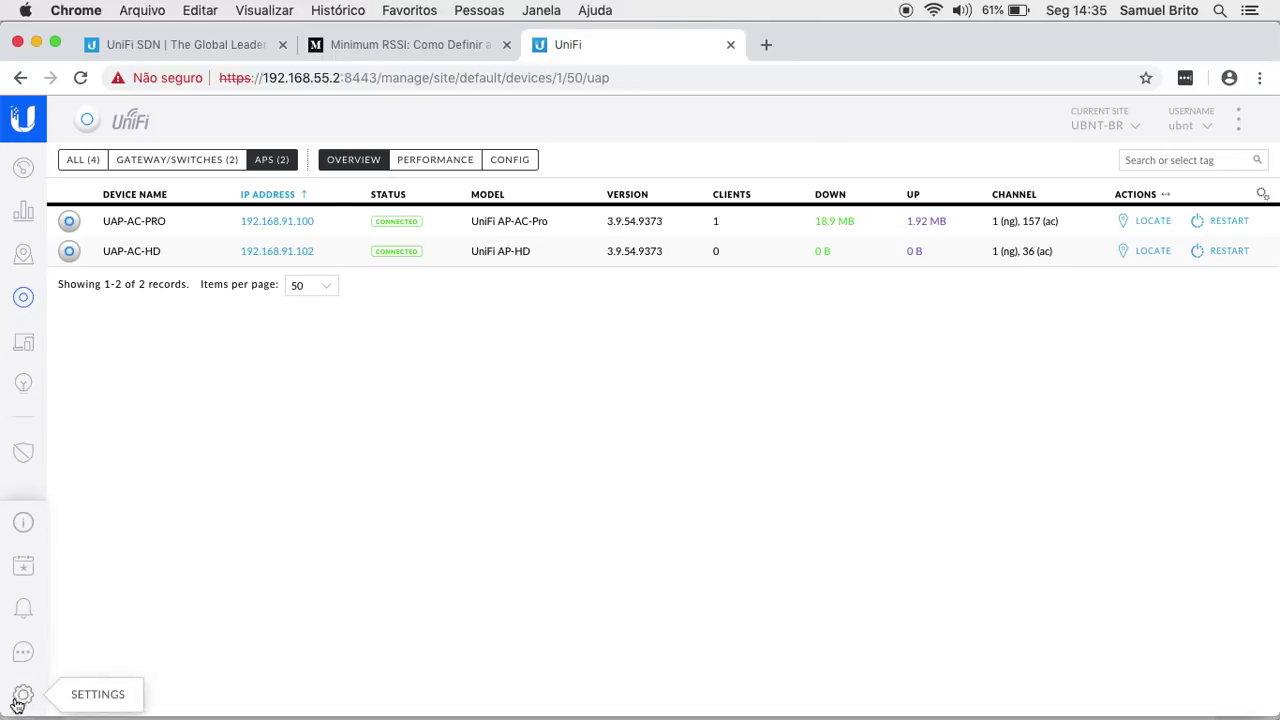
click(23, 697)
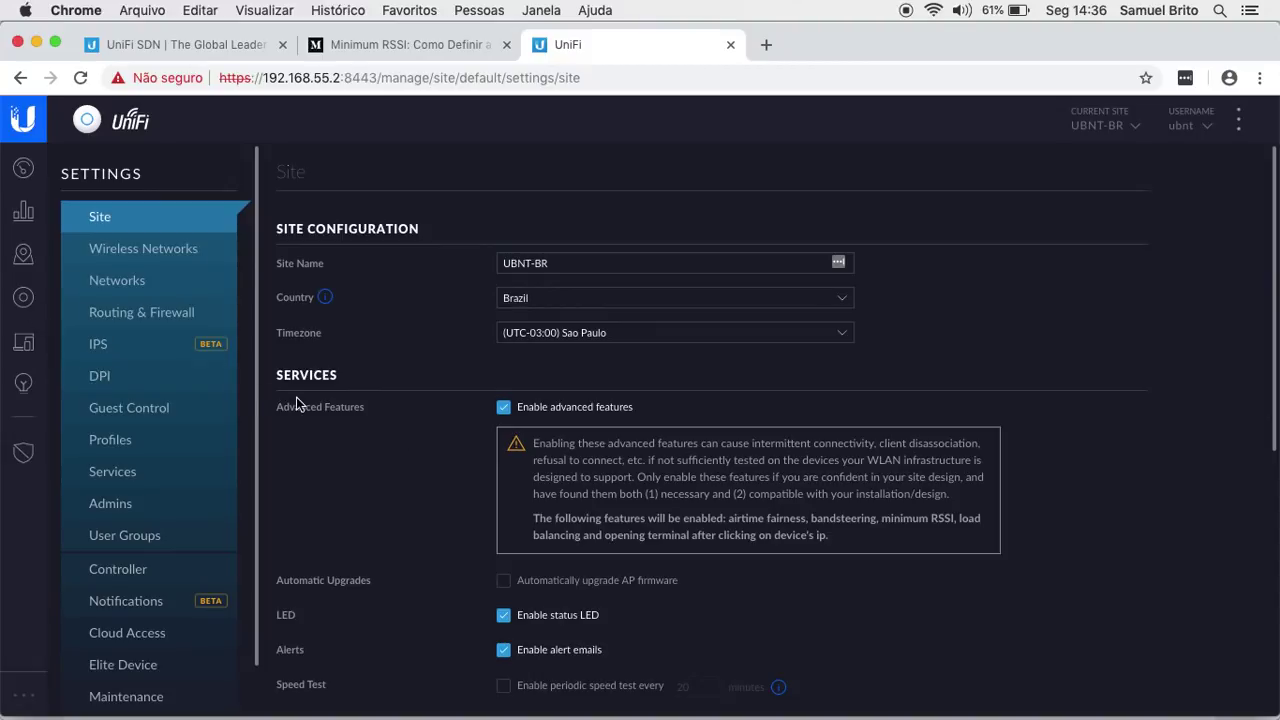
- Return to the access point list and open the radio configuration of UAP-AC-HD
click(26, 306)
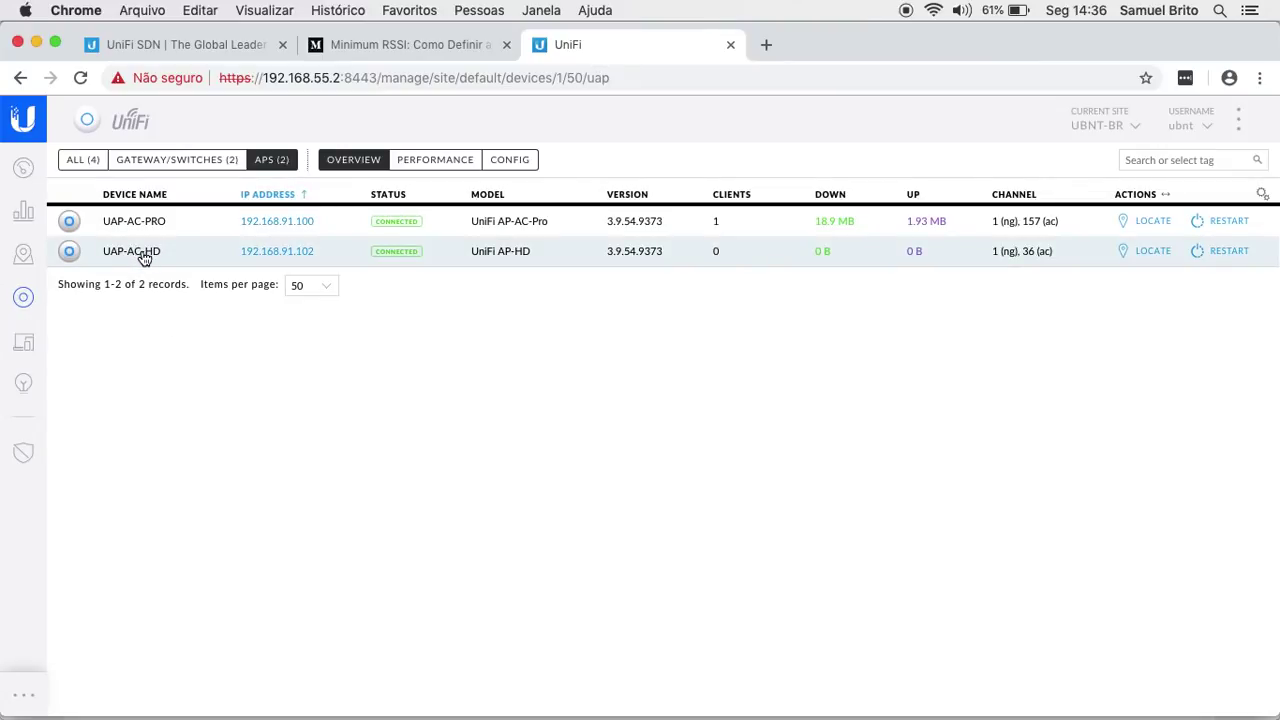
mouse_move(145, 258)
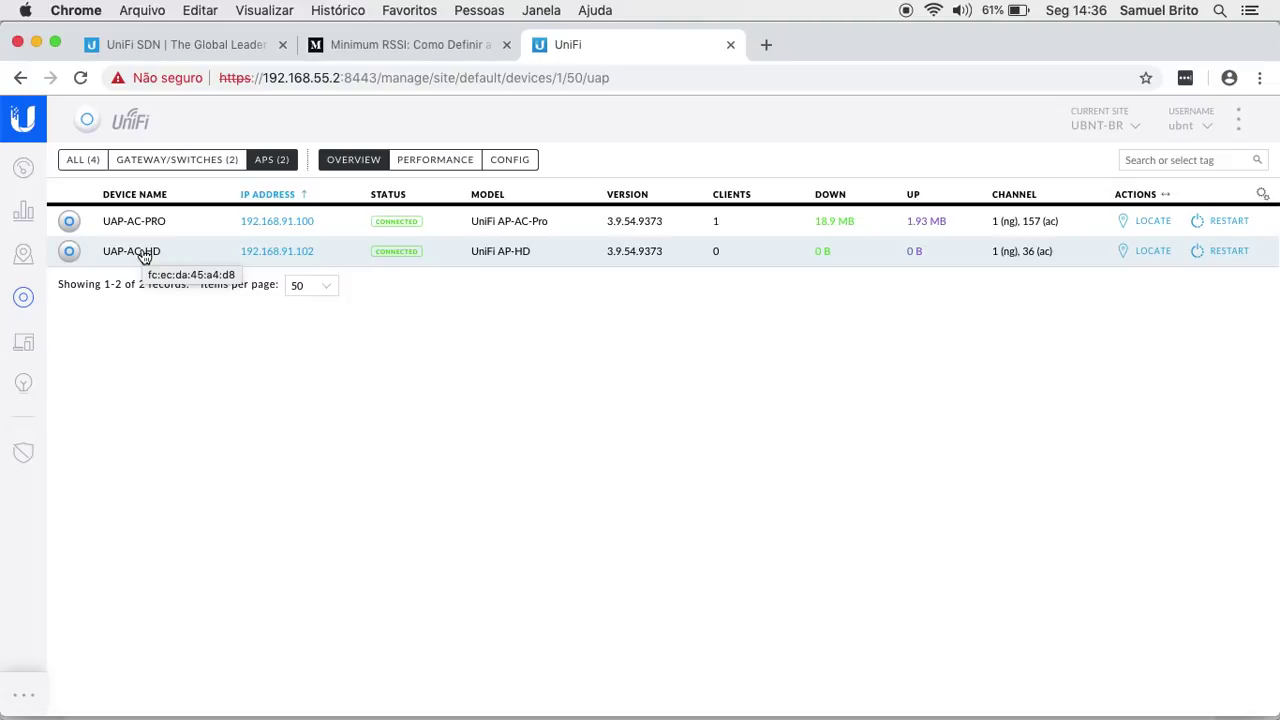
click(143, 254)
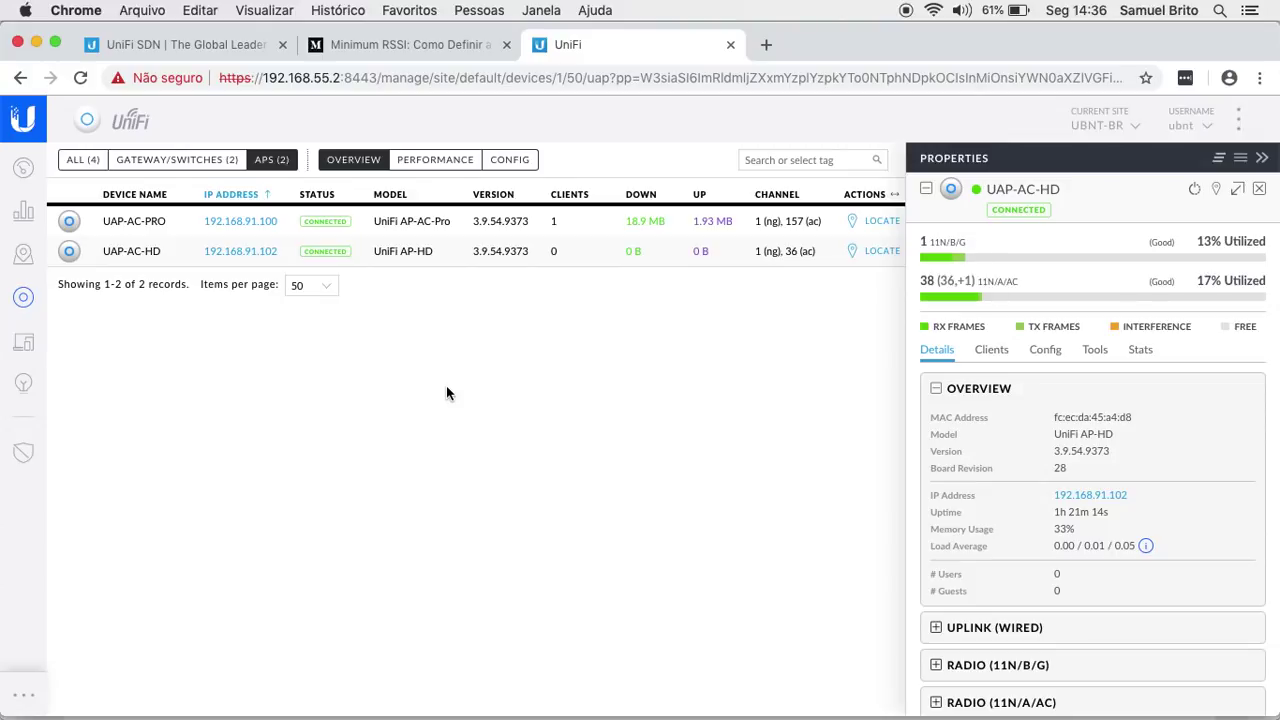
click(1045, 351)
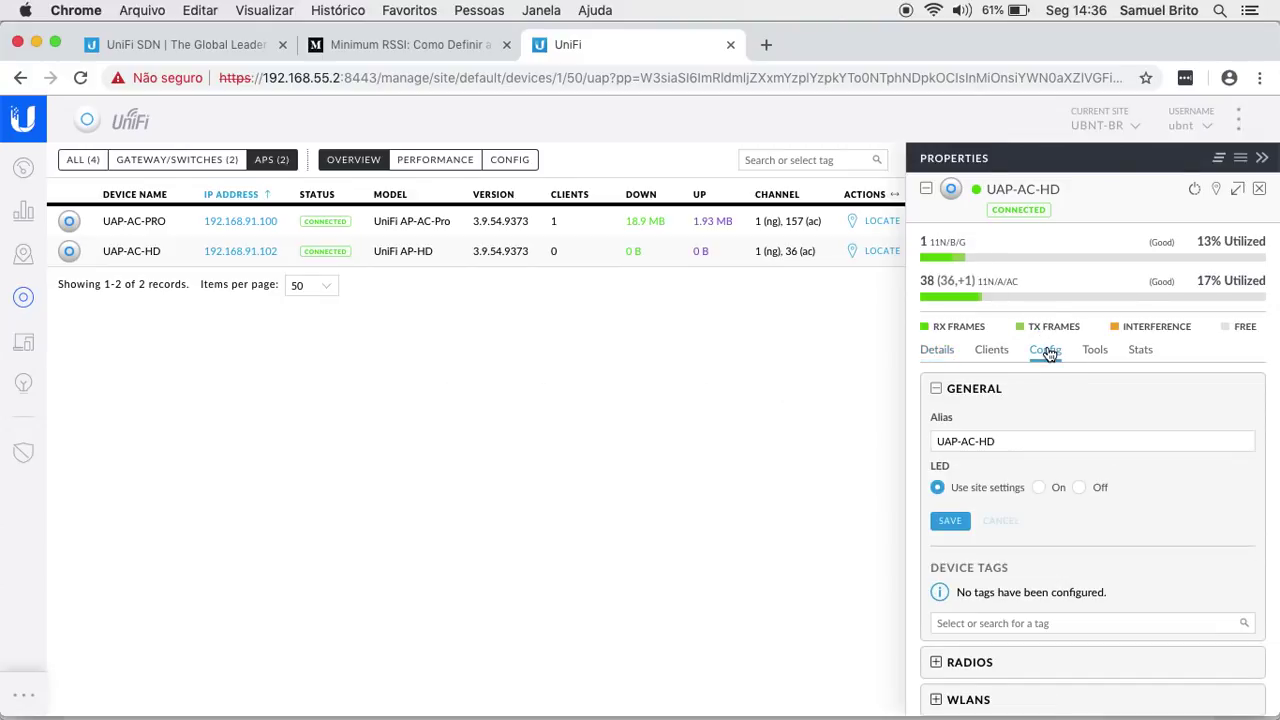
click(938, 390)
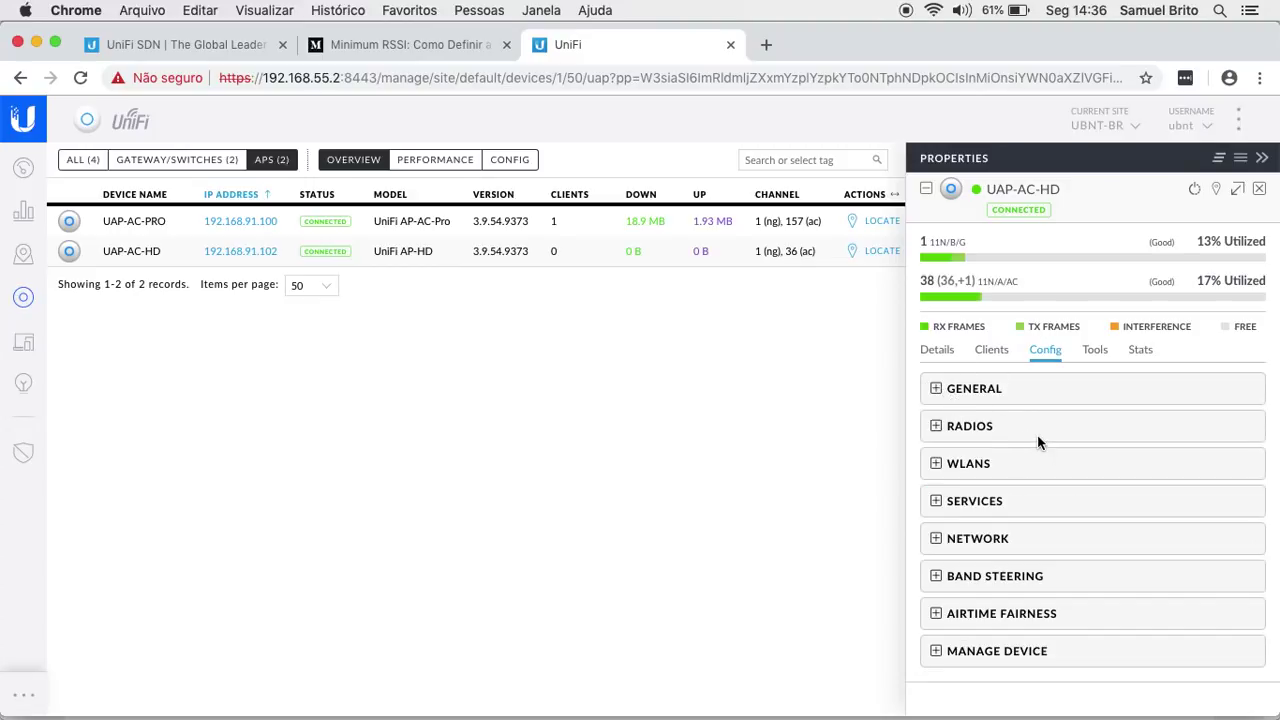
click(937, 427)
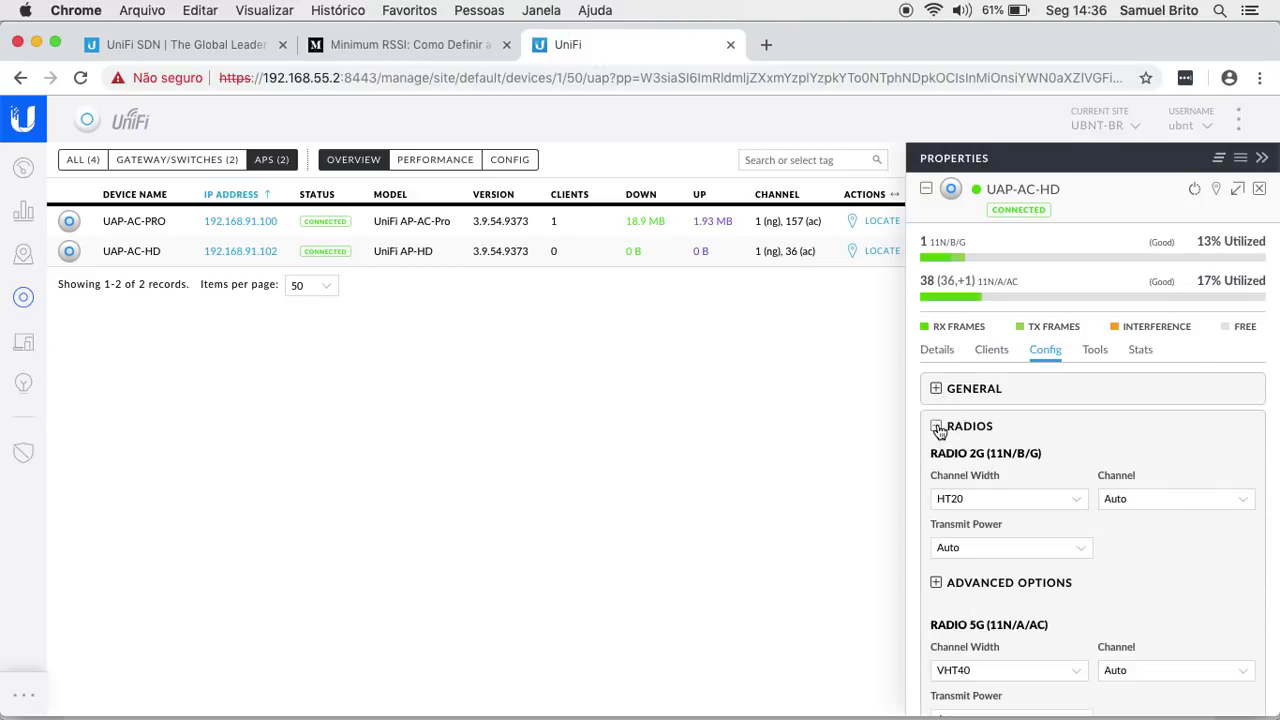
- Examine the channel width, channel and transmit power options available for the 2G radio
scroll(975, 470, down, 1)
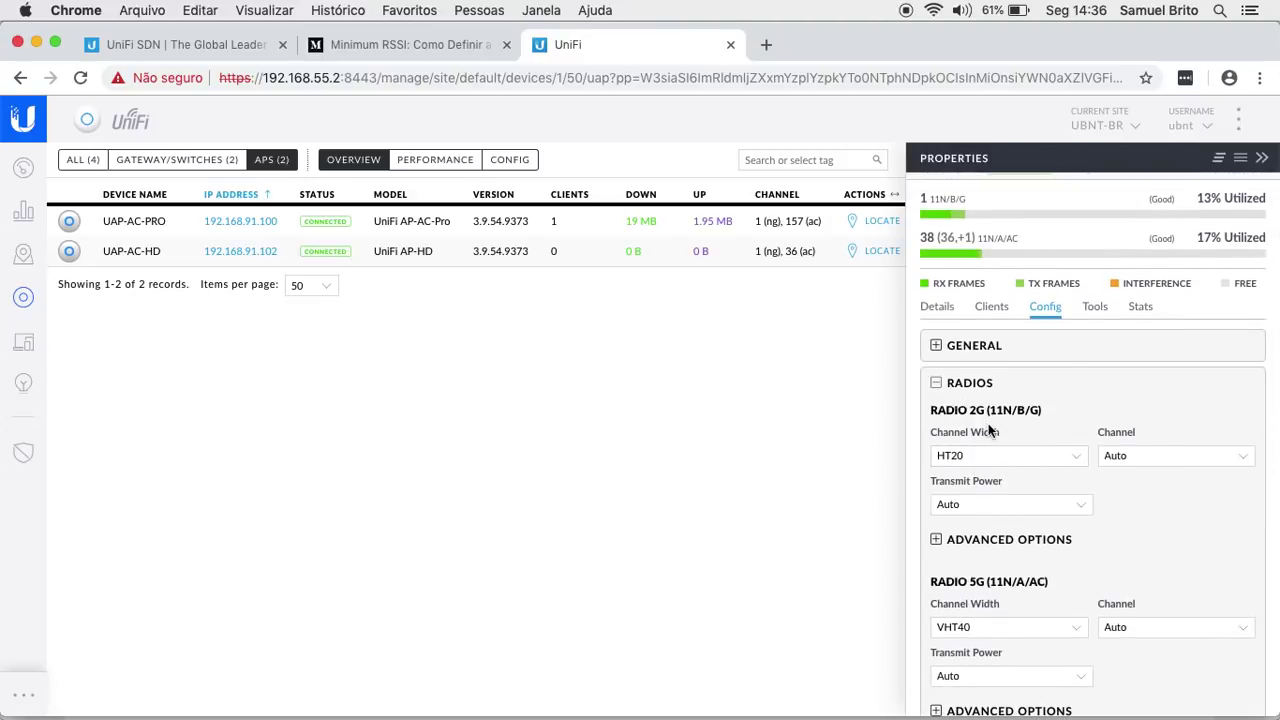
scroll(995, 438, down, 1)
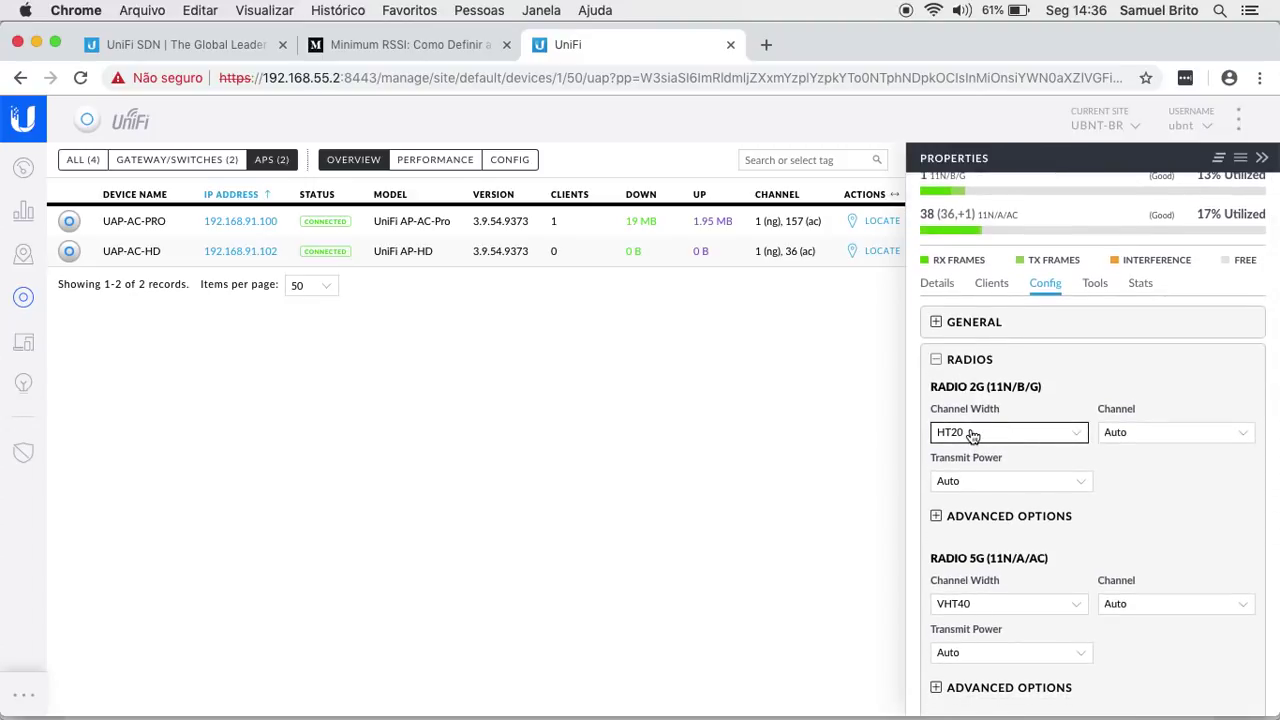
click(972, 436)
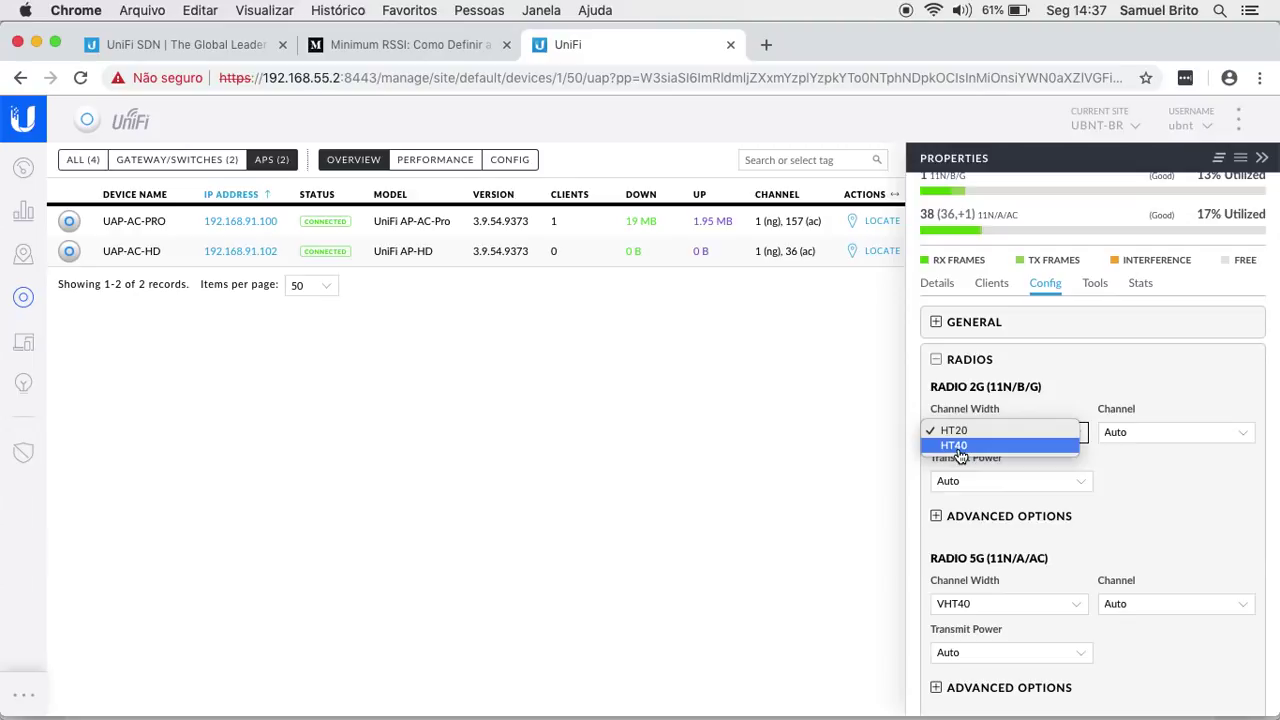
click(958, 431)
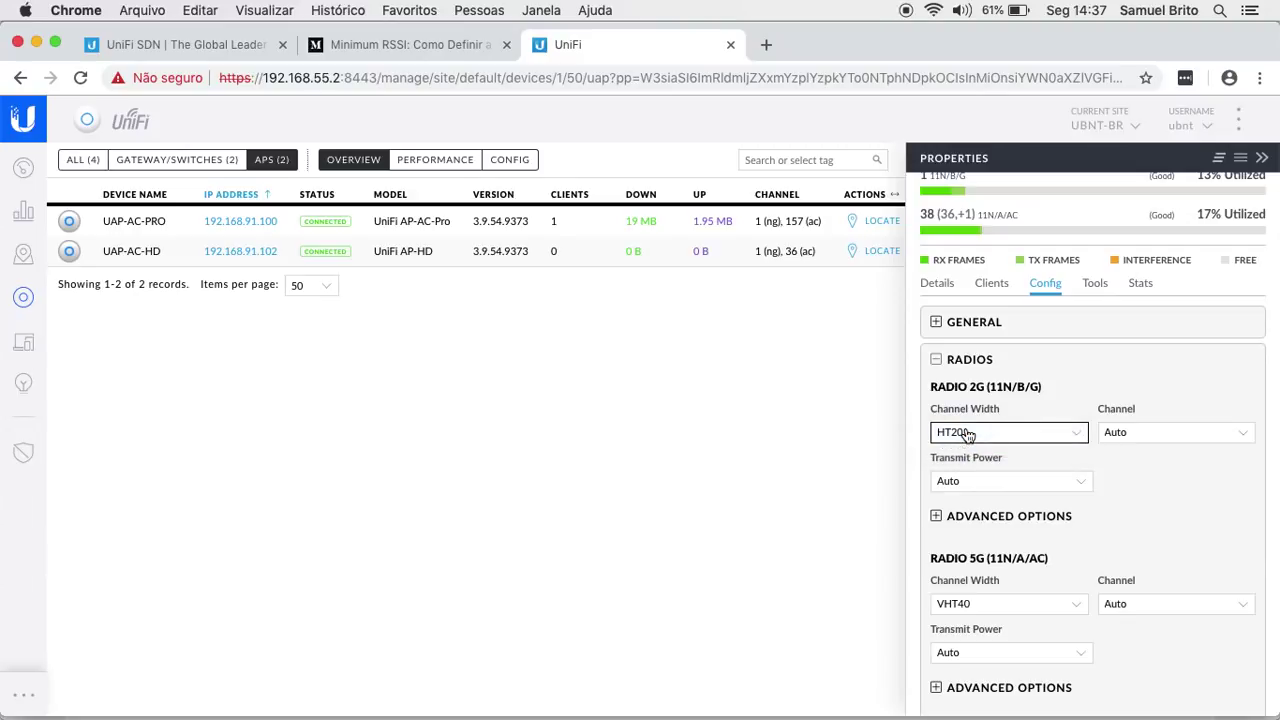
click(1145, 433)
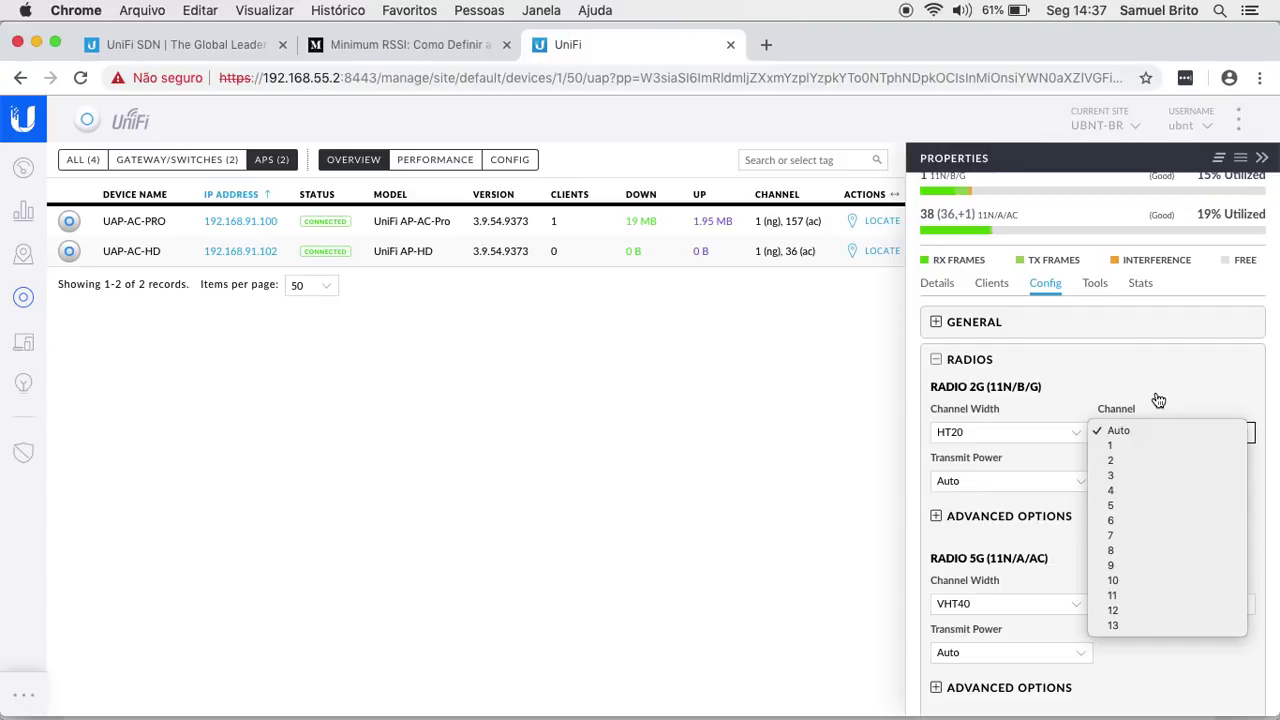
click(1120, 401)
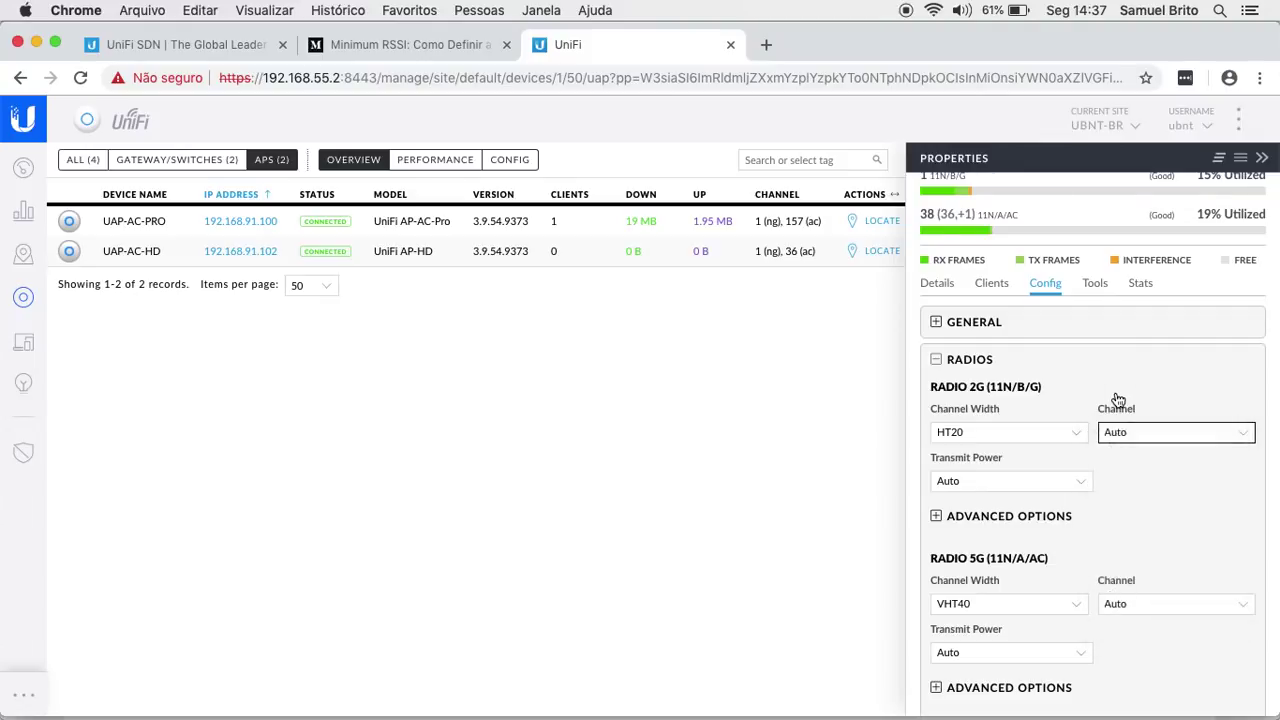
click(940, 481)
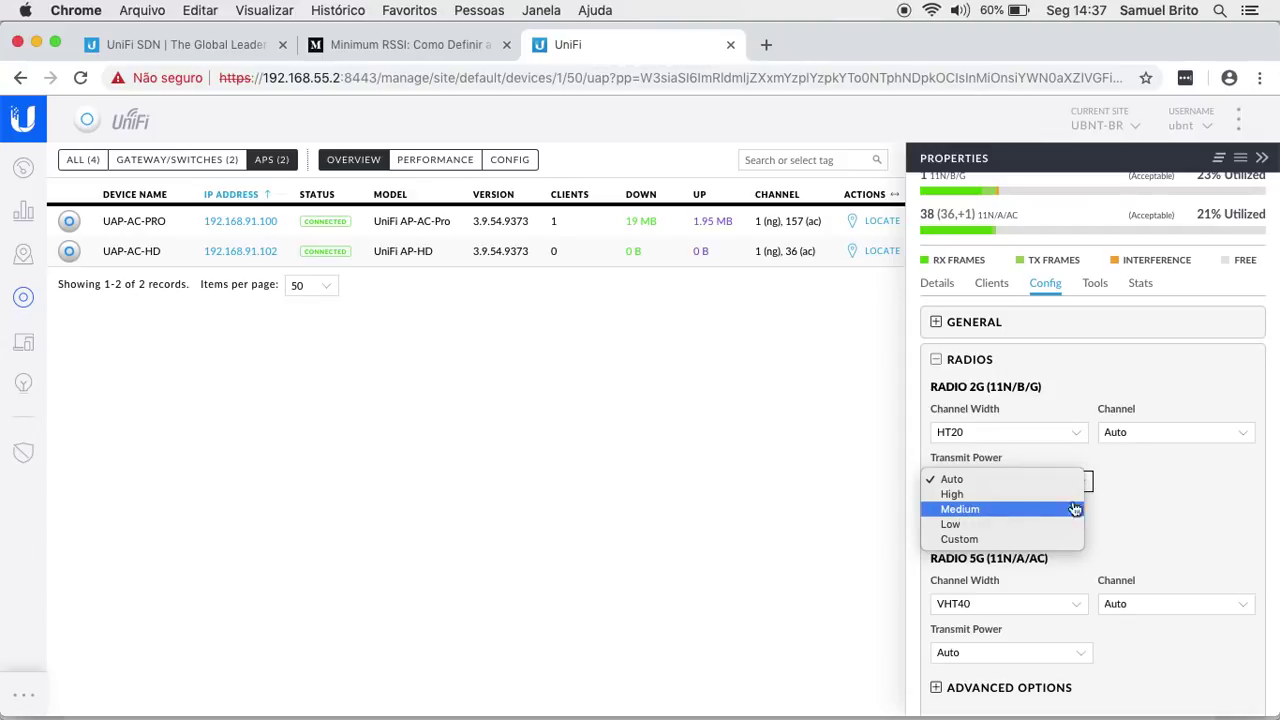
click(1122, 503)
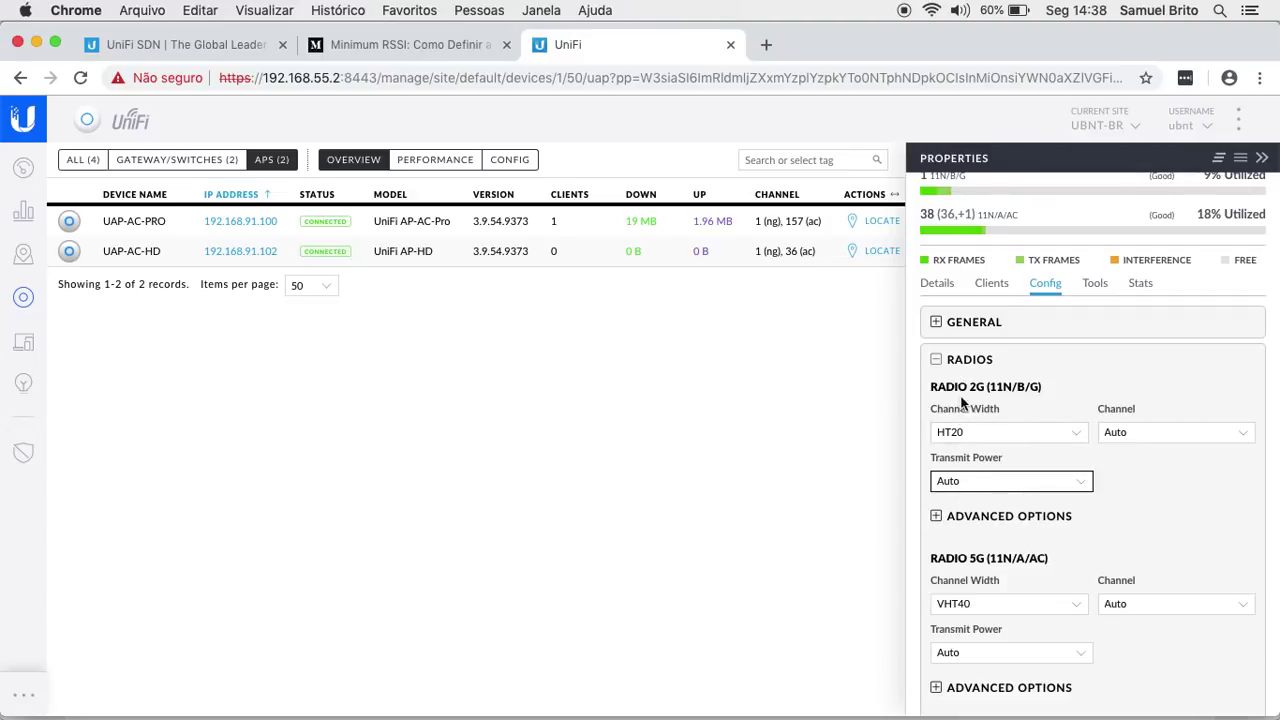
- Enable Minimum RSSI in the 2G radio's advanced options and set it to -75 dBm
scroll(985, 495, down, 2)
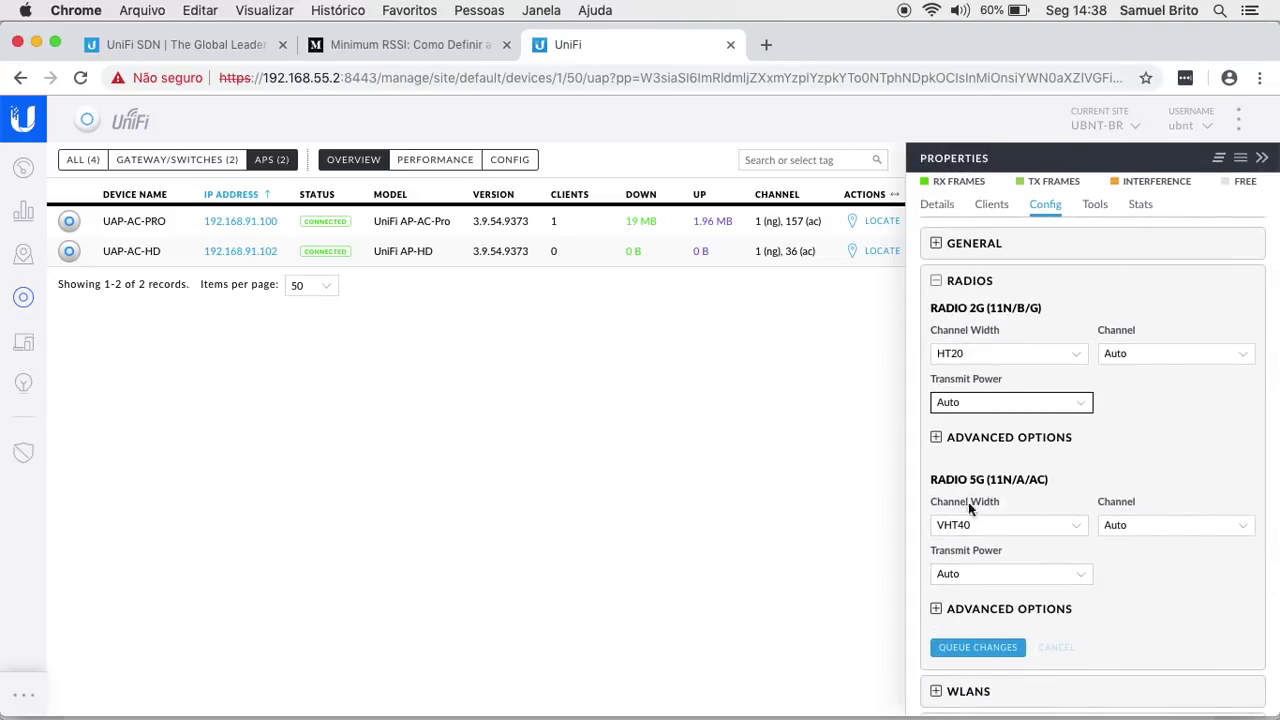
click(937, 439)
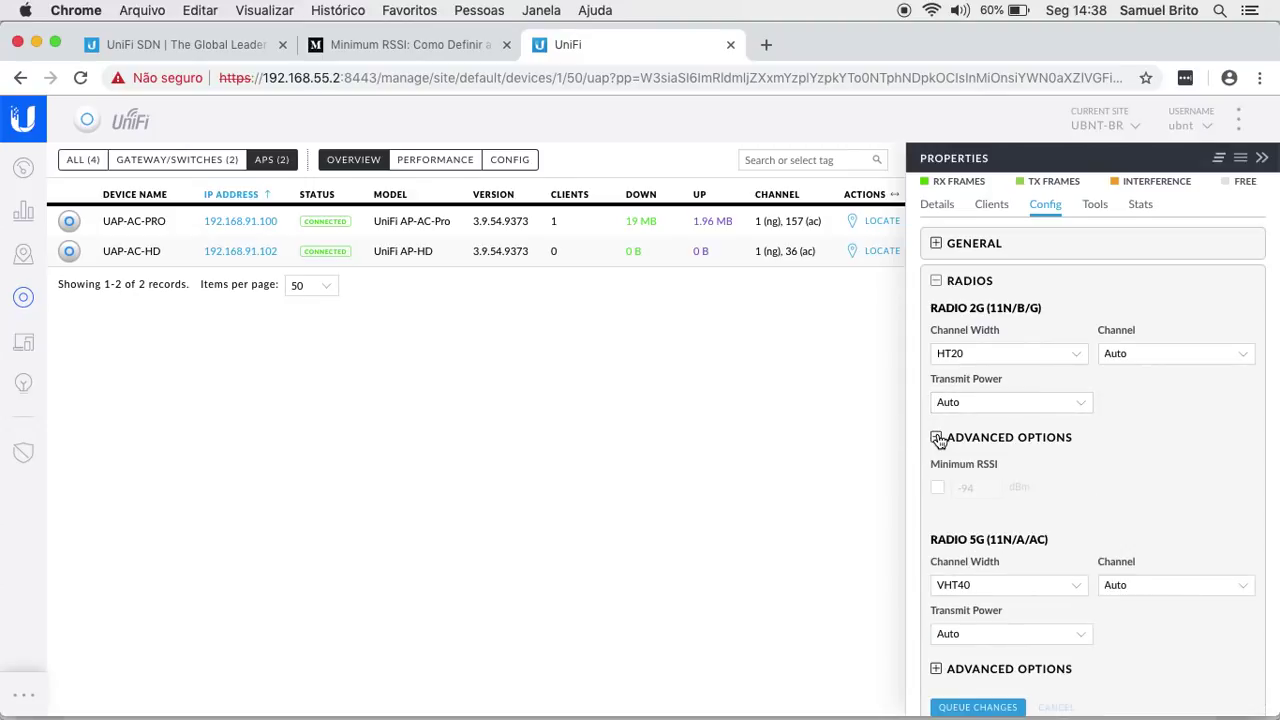
click(937, 488)
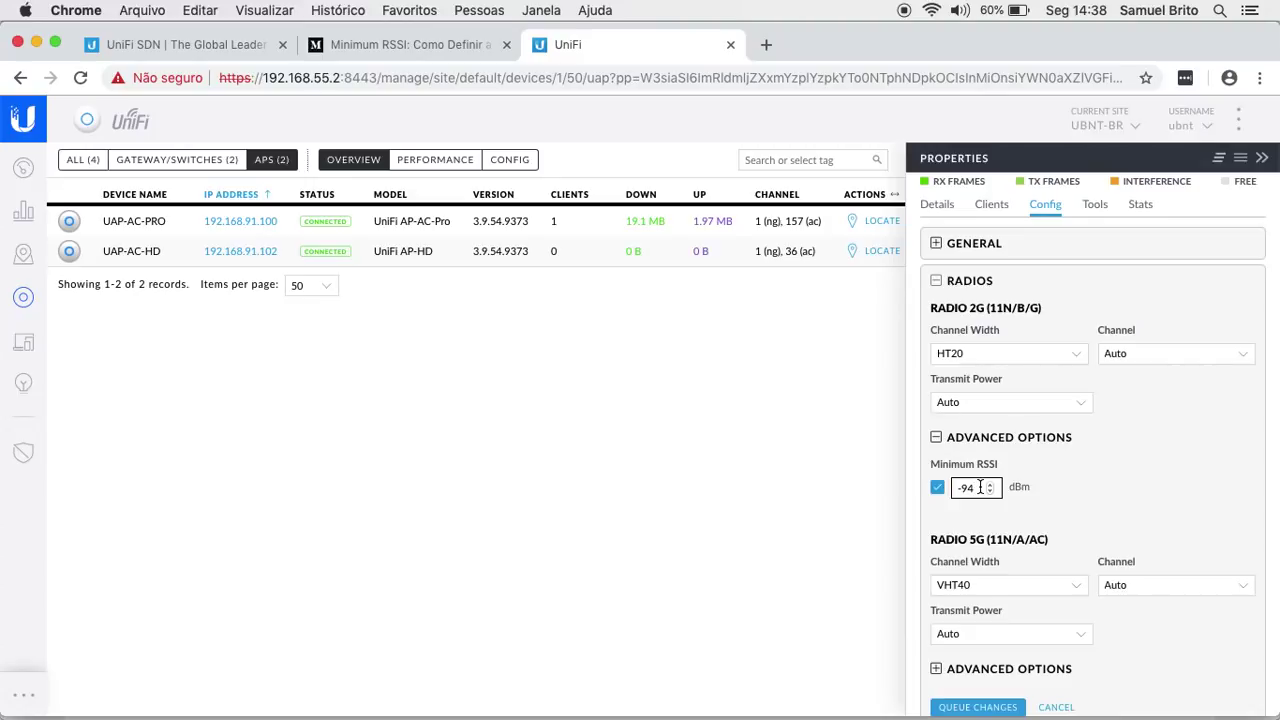
click(980, 487)
key(BackSpace)
key(BackSpace)
text(75)
click(1088, 478)
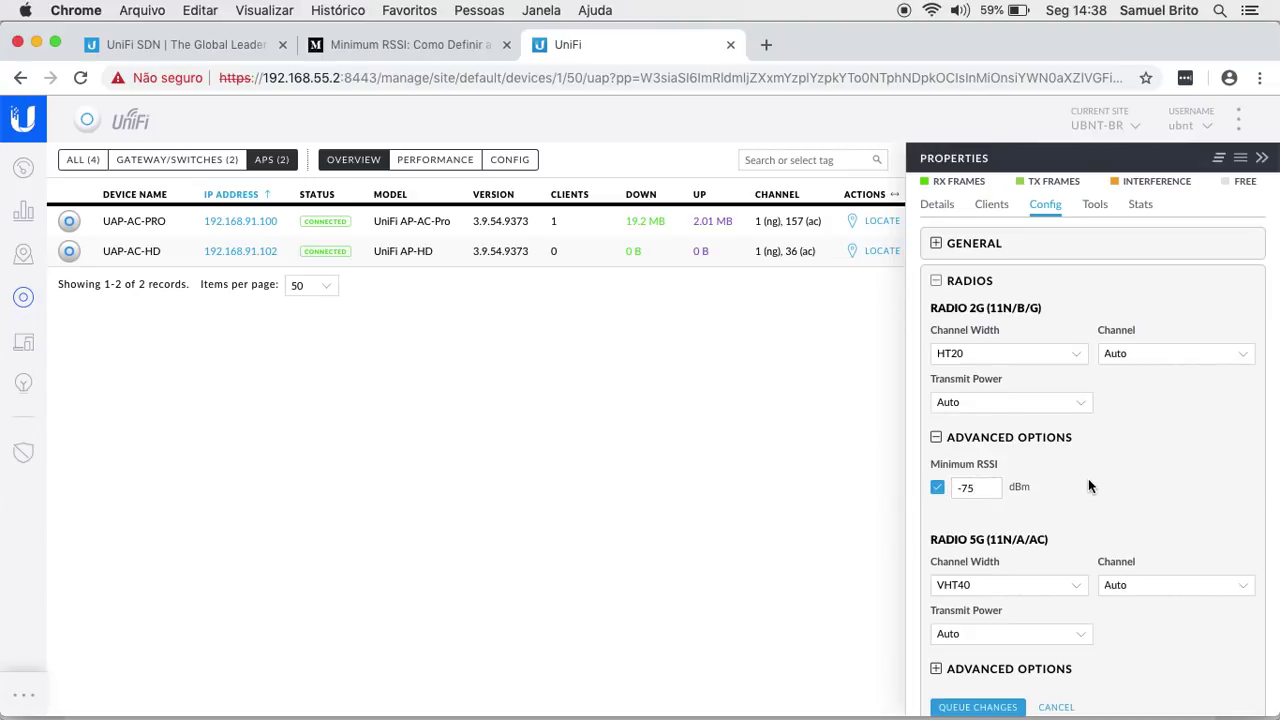
scroll(1088, 478, down, 1)
click(958, 470)
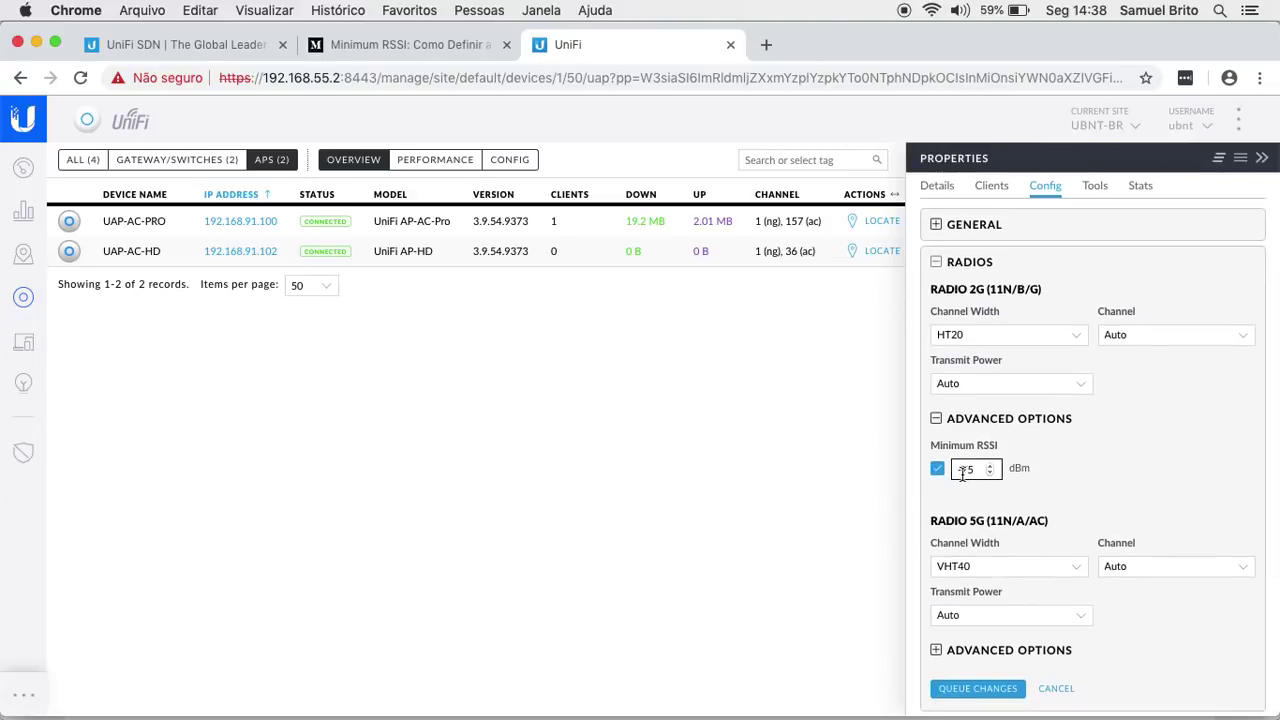
click(1080, 470)
- Examine the channel width, channel and transmit power options available for the 5G radio
scroll(1078, 468, down, 2)
scroll(1078, 468, down, 3)
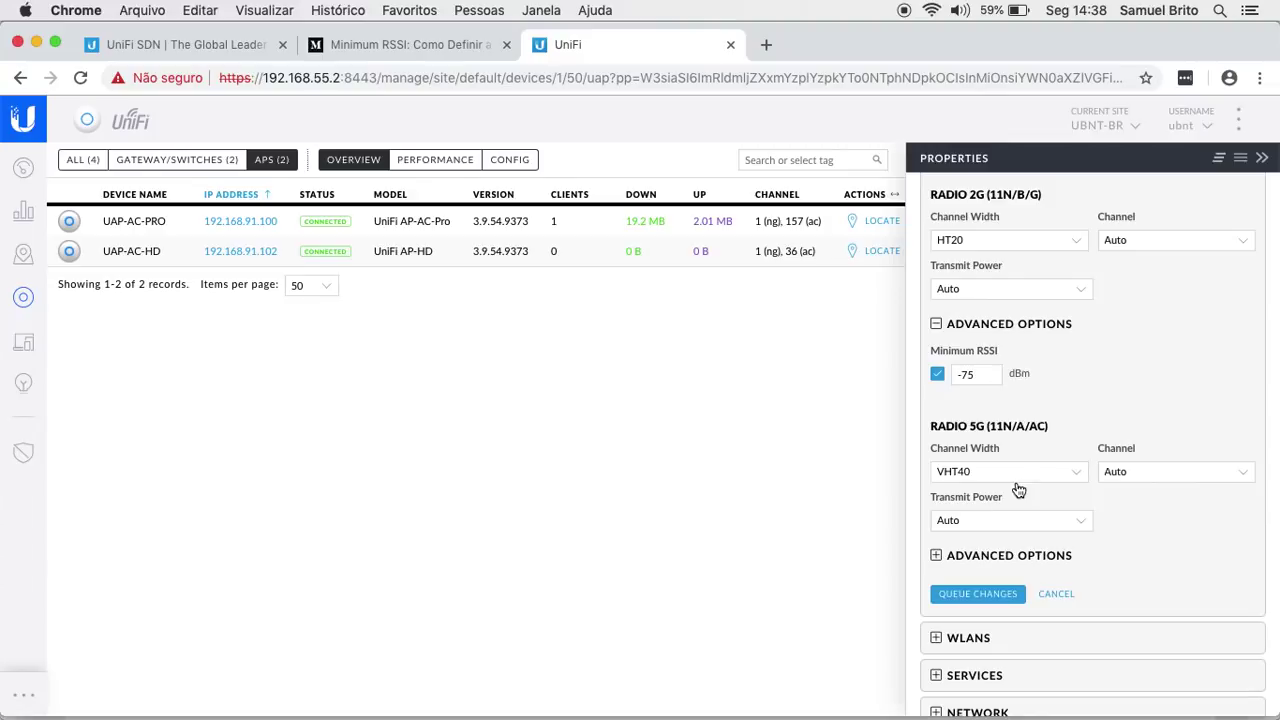
scroll(1018, 489, down, 3)
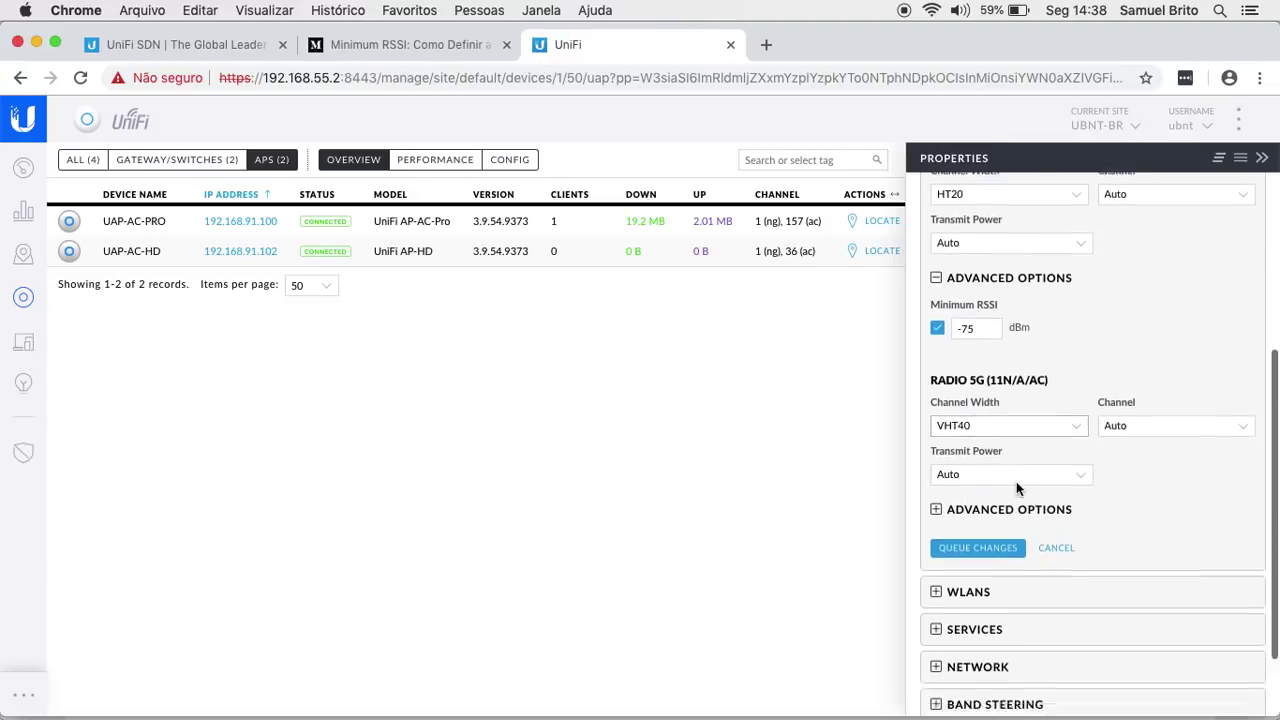
click(1025, 405)
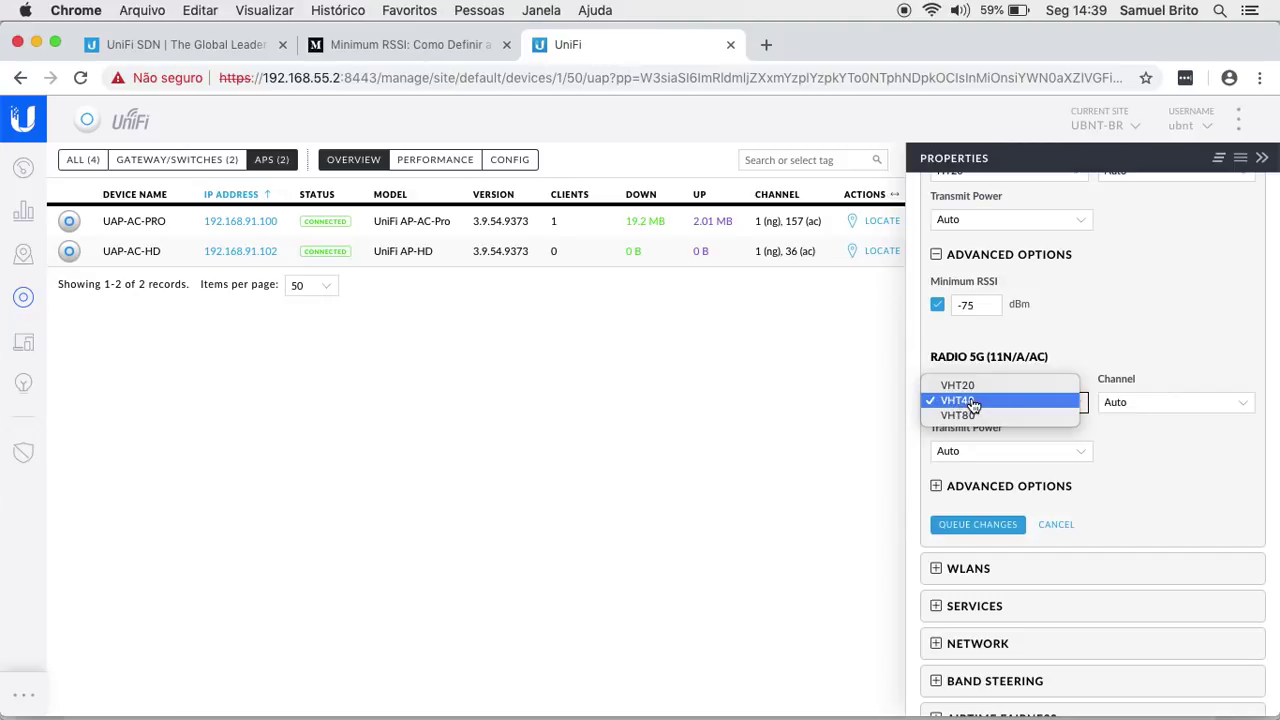
click(973, 404)
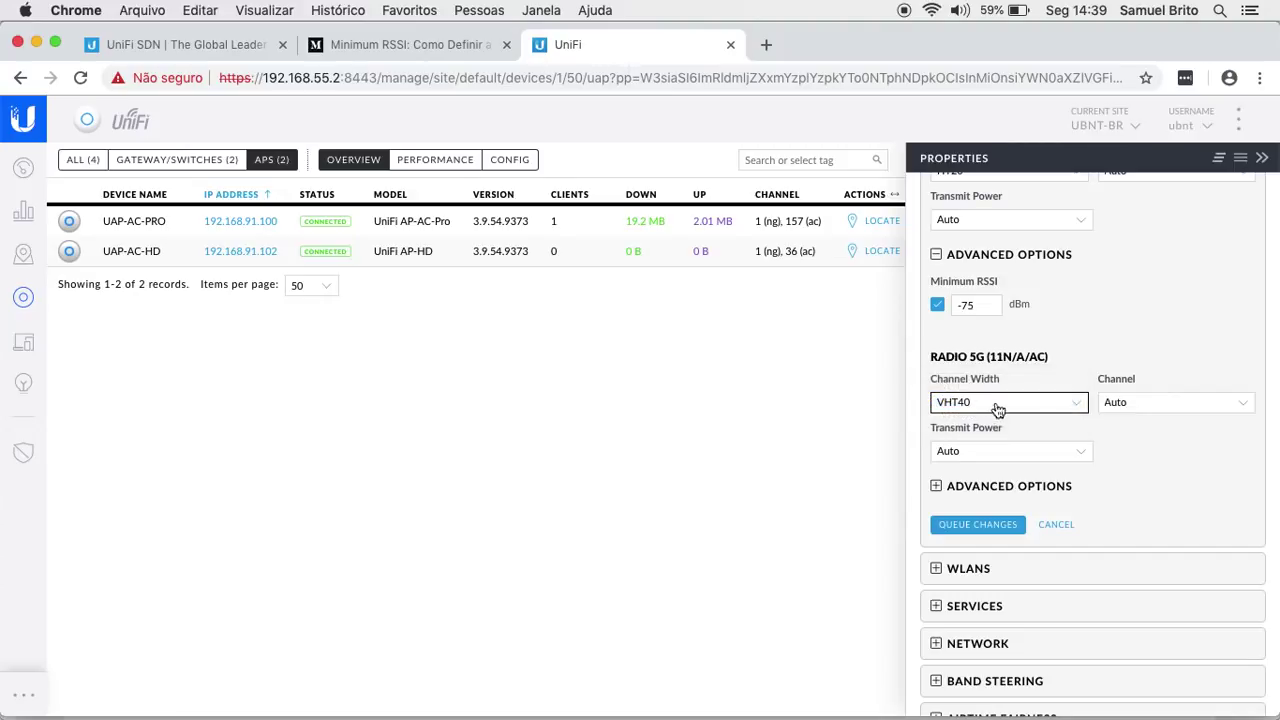
click(1152, 404)
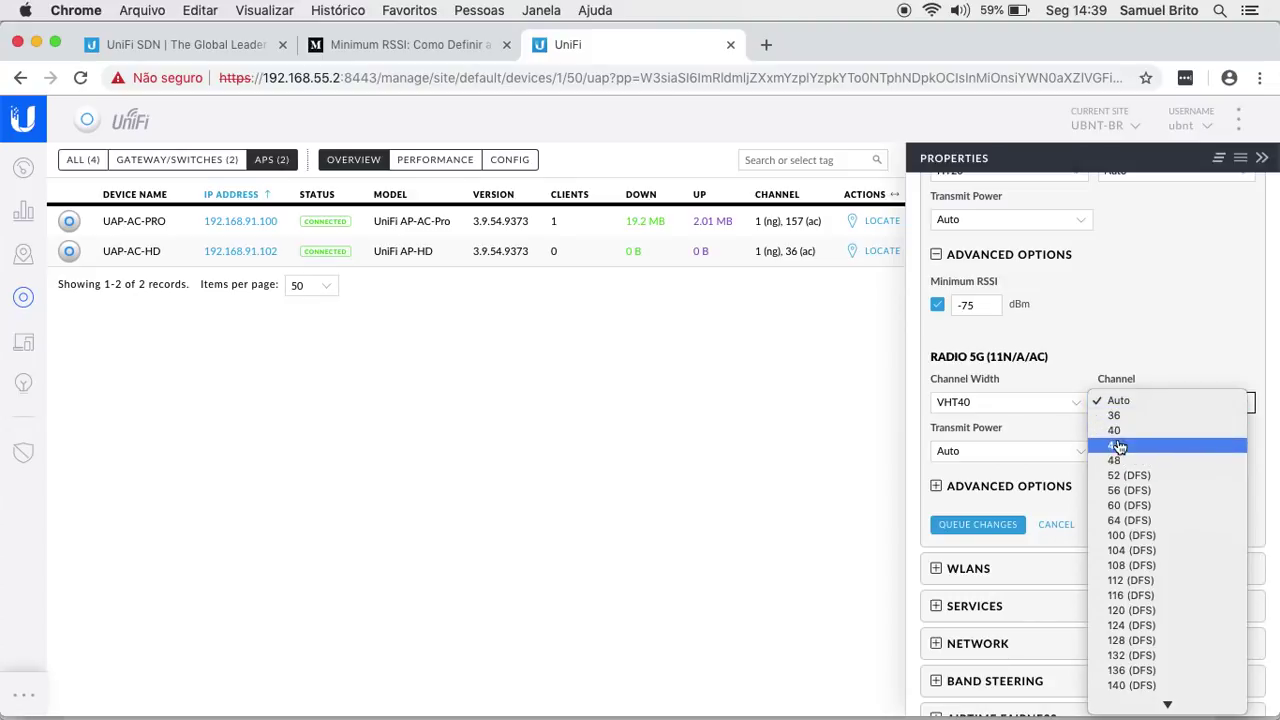
scroll(1120, 449, down, 2)
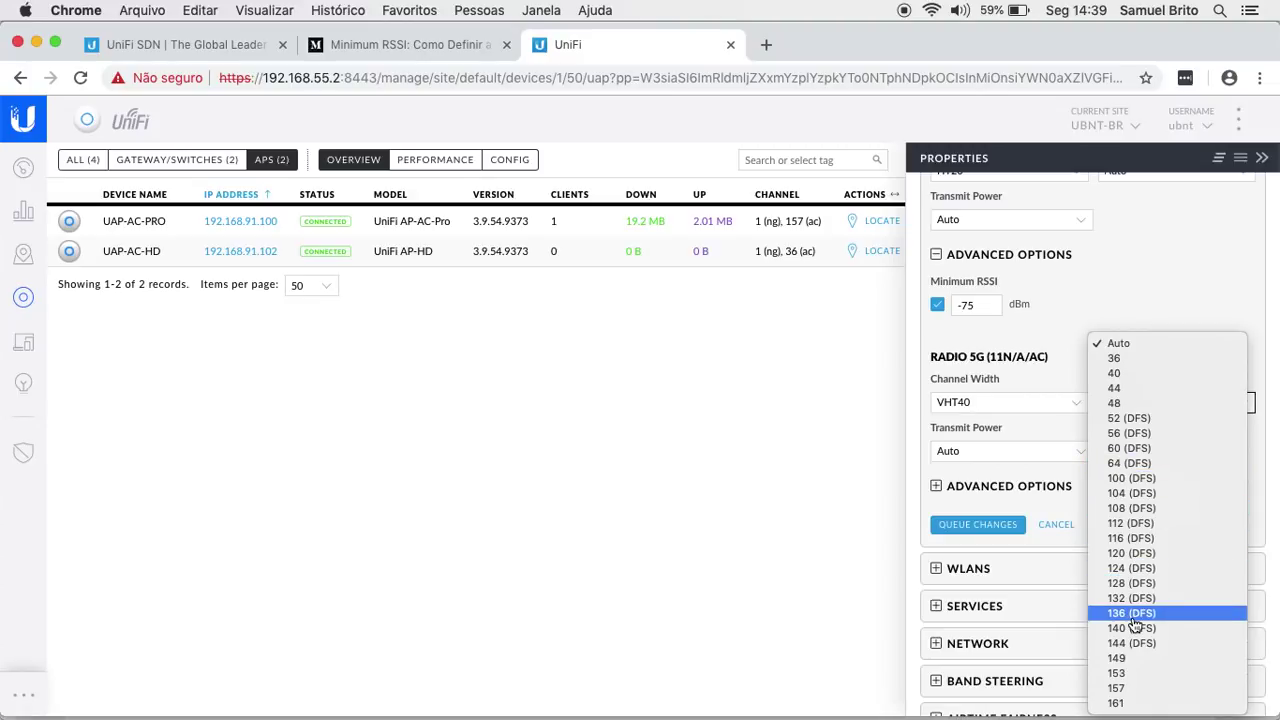
scroll(1135, 625, up, 2)
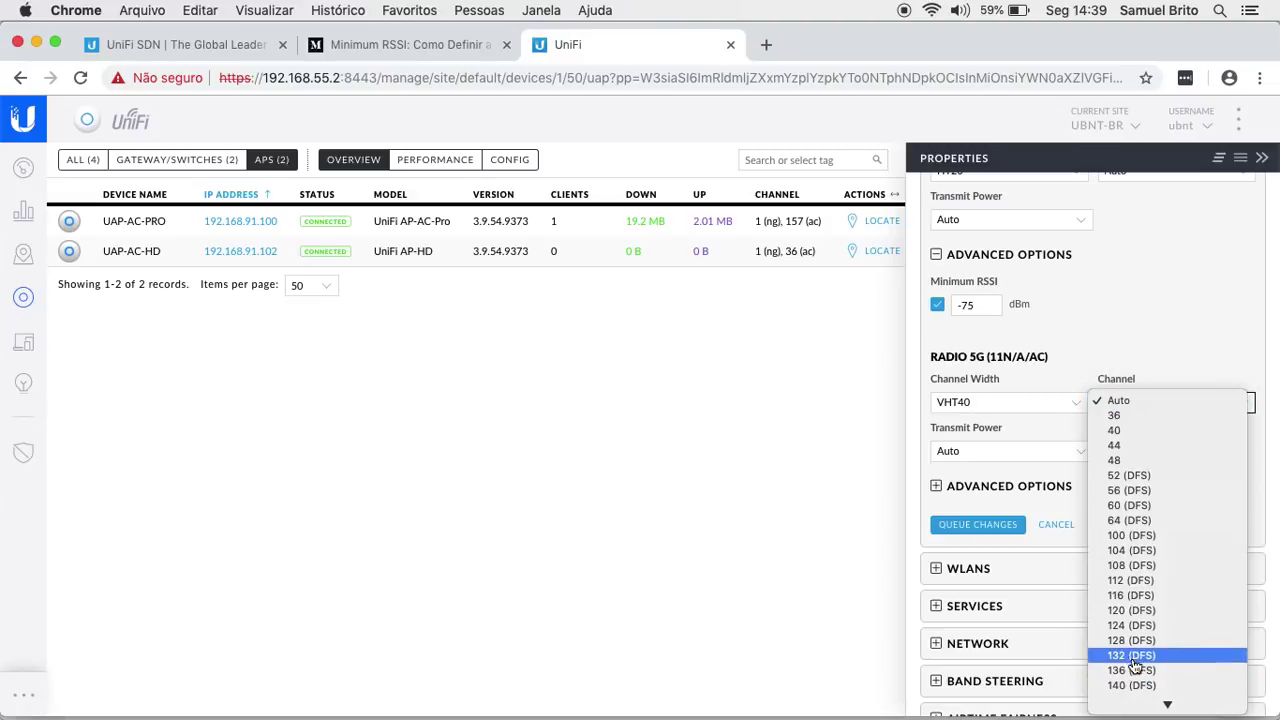
scroll(1135, 665, down, 2)
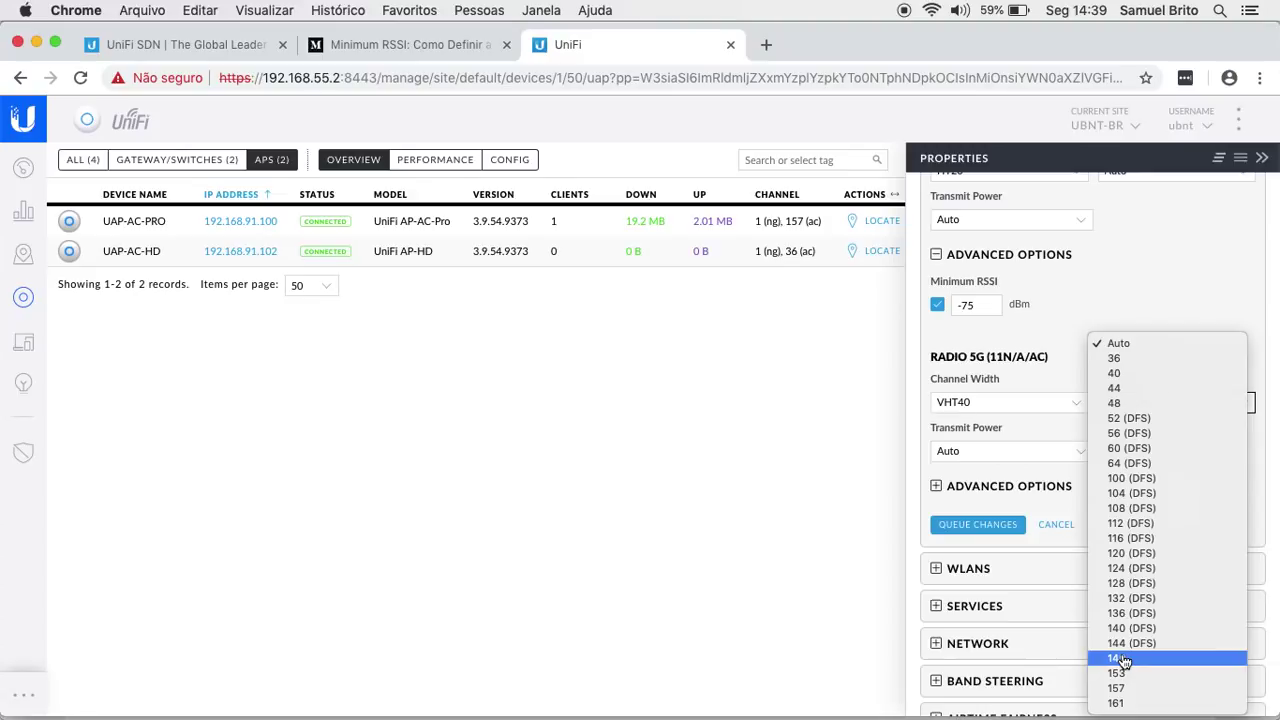
scroll(1122, 660, up, 3)
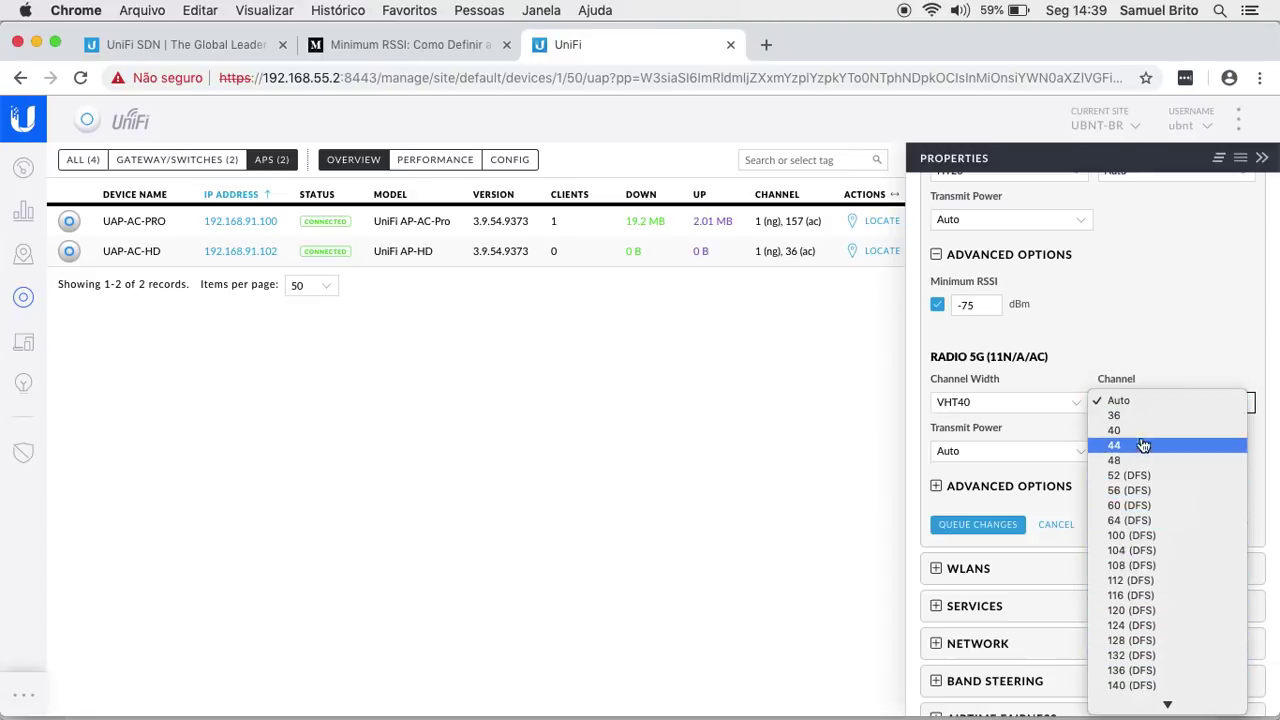
click(1149, 356)
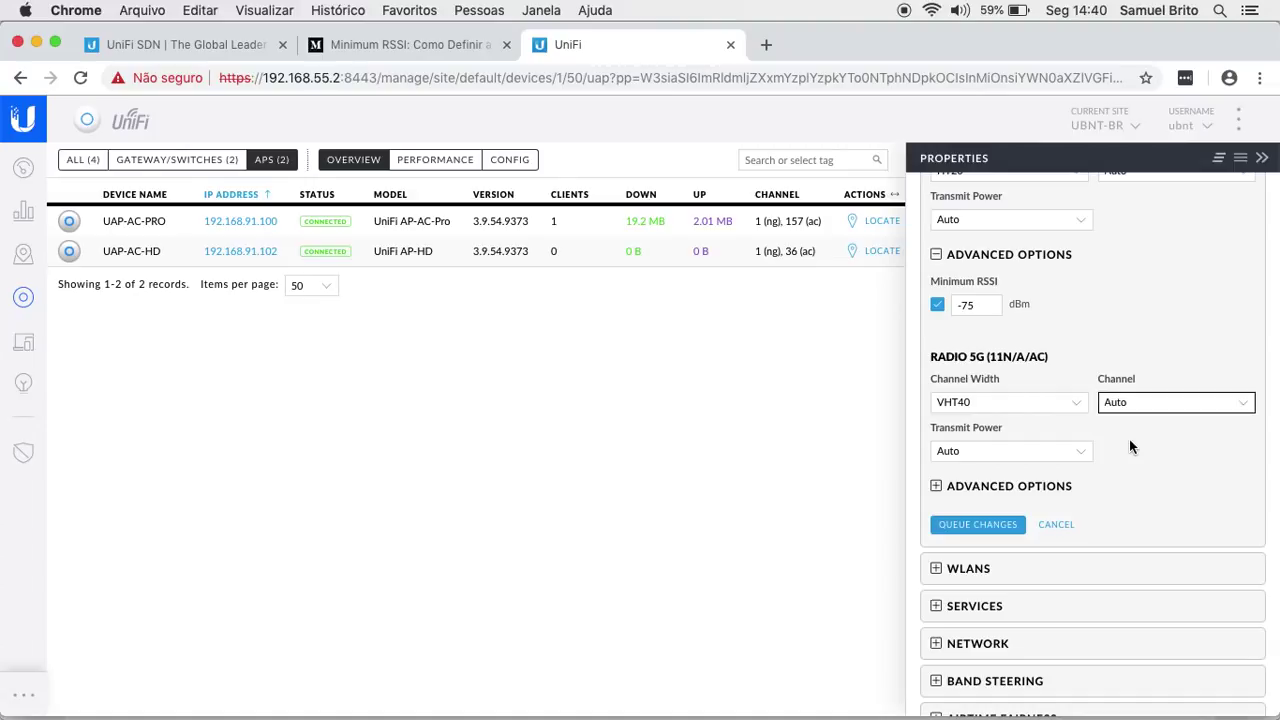
click(1077, 461)
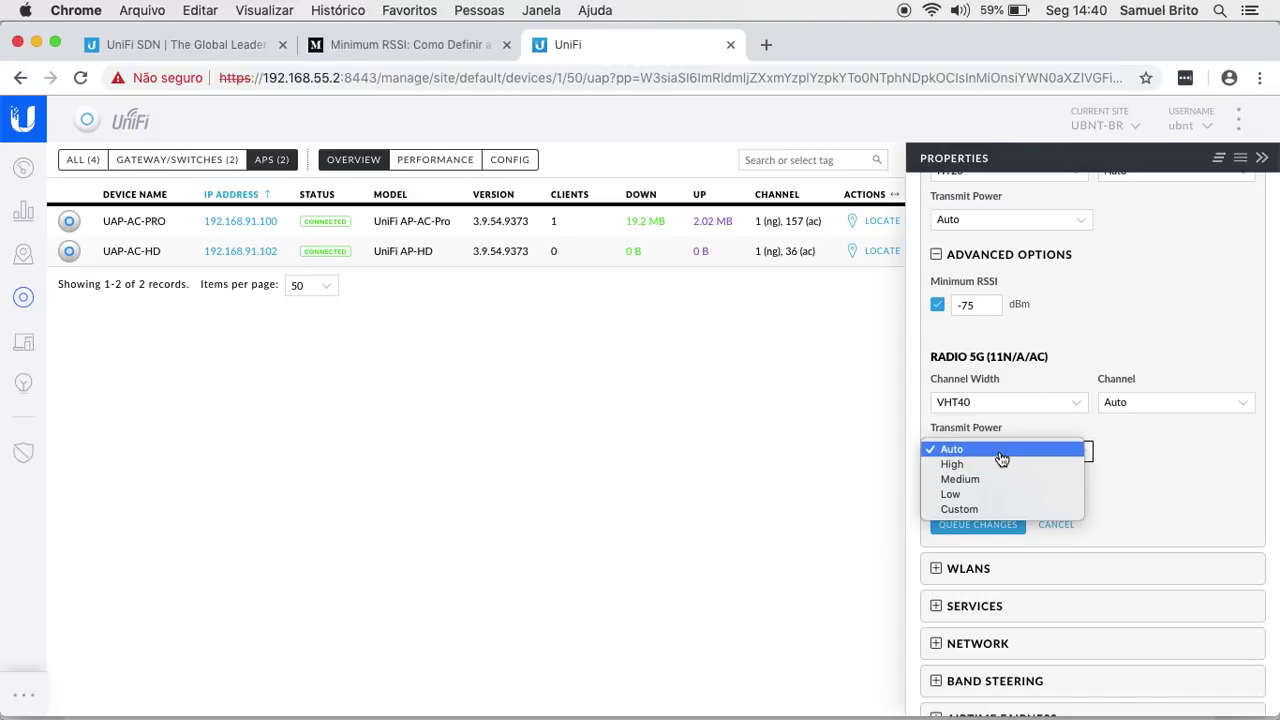
click(1125, 459)
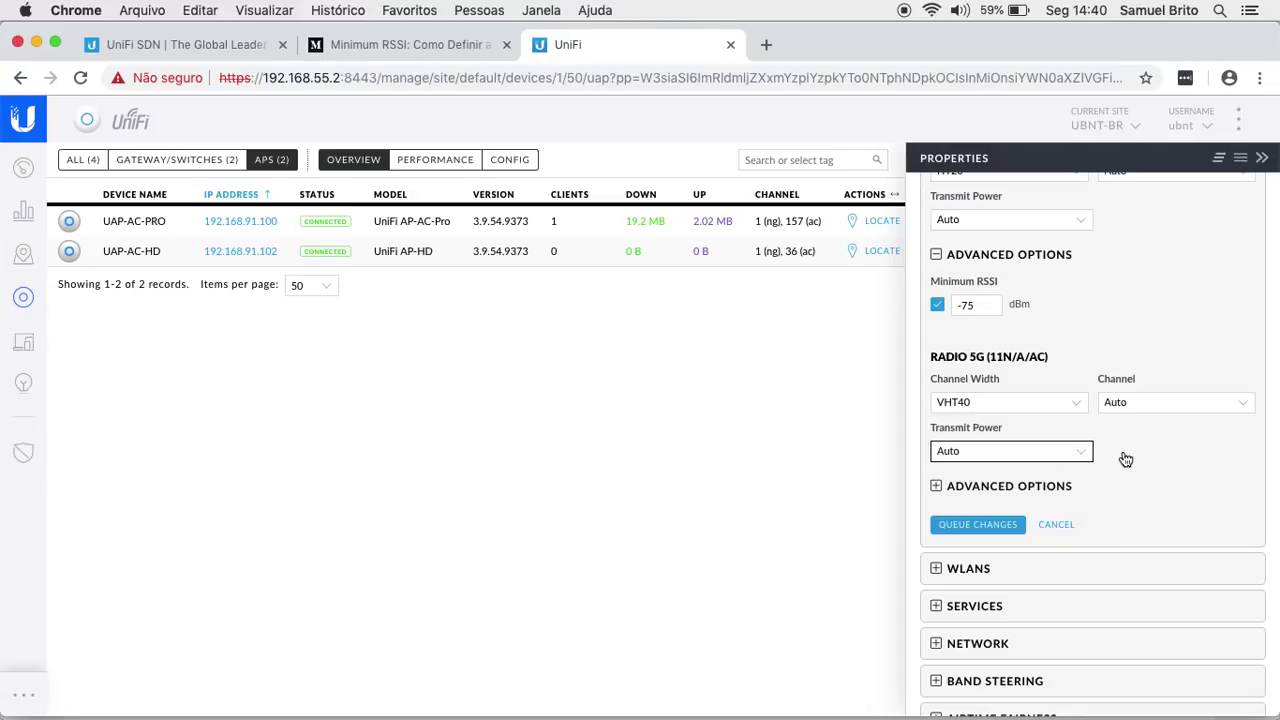
- Enable Minimum RSSI in the 5G radio's advanced options, set it to -75 dBm, and check the Strict Mode information
click(937, 488)
scroll(1055, 512, down, 1)
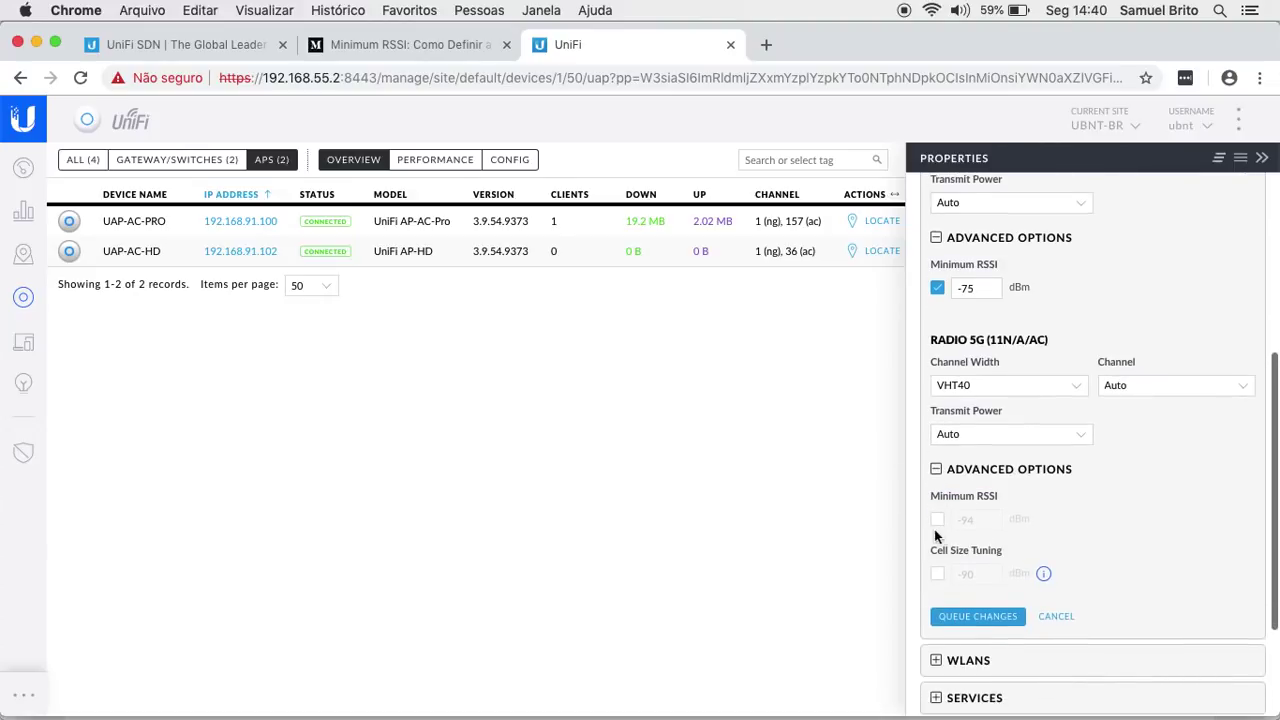
click(936, 519)
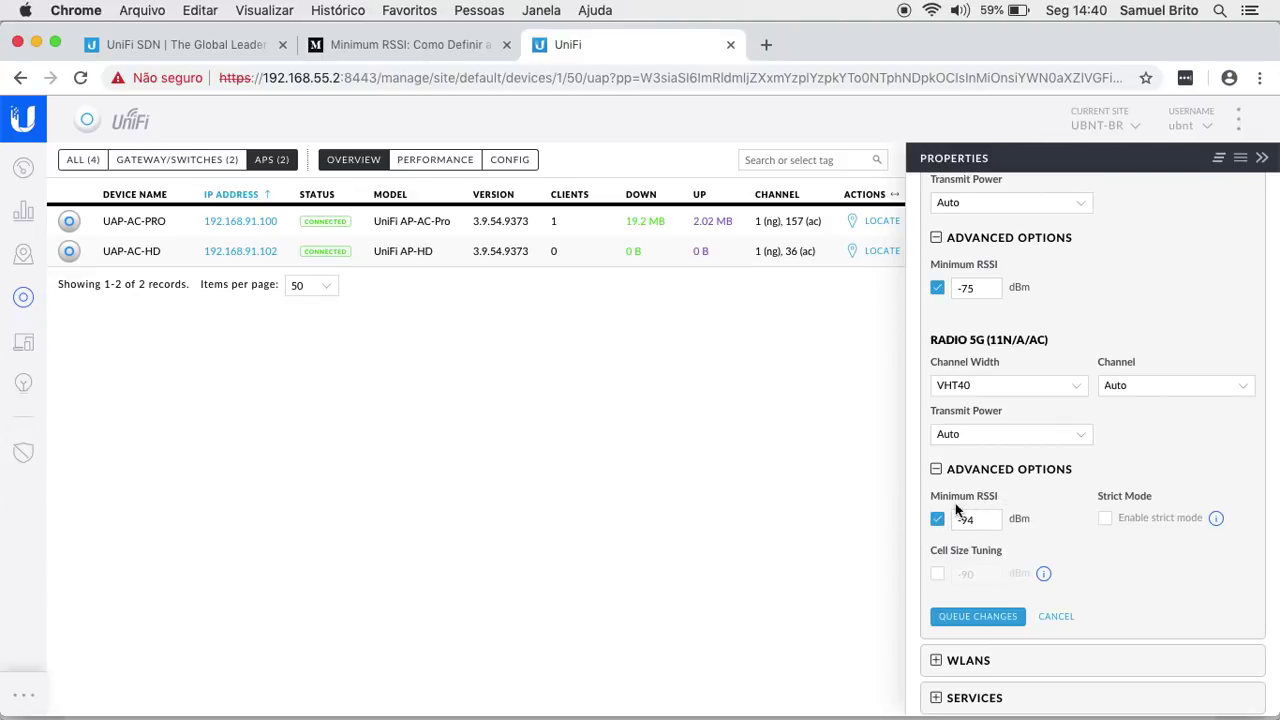
click(974, 518)
key(BackSpace)
key(BackSpace)
text(75)
mouse_move(1215, 519)
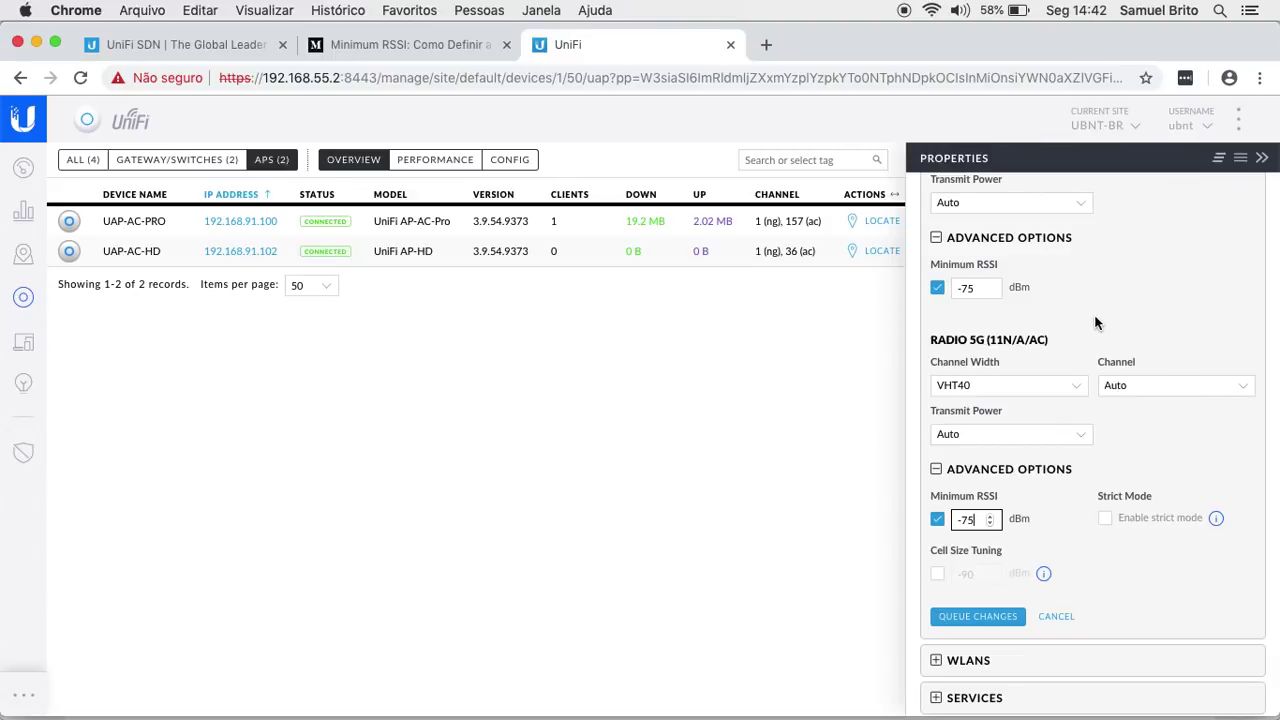
- Queue and apply the radio changes to UAP-AC-HD, then close its properties
click(976, 288)
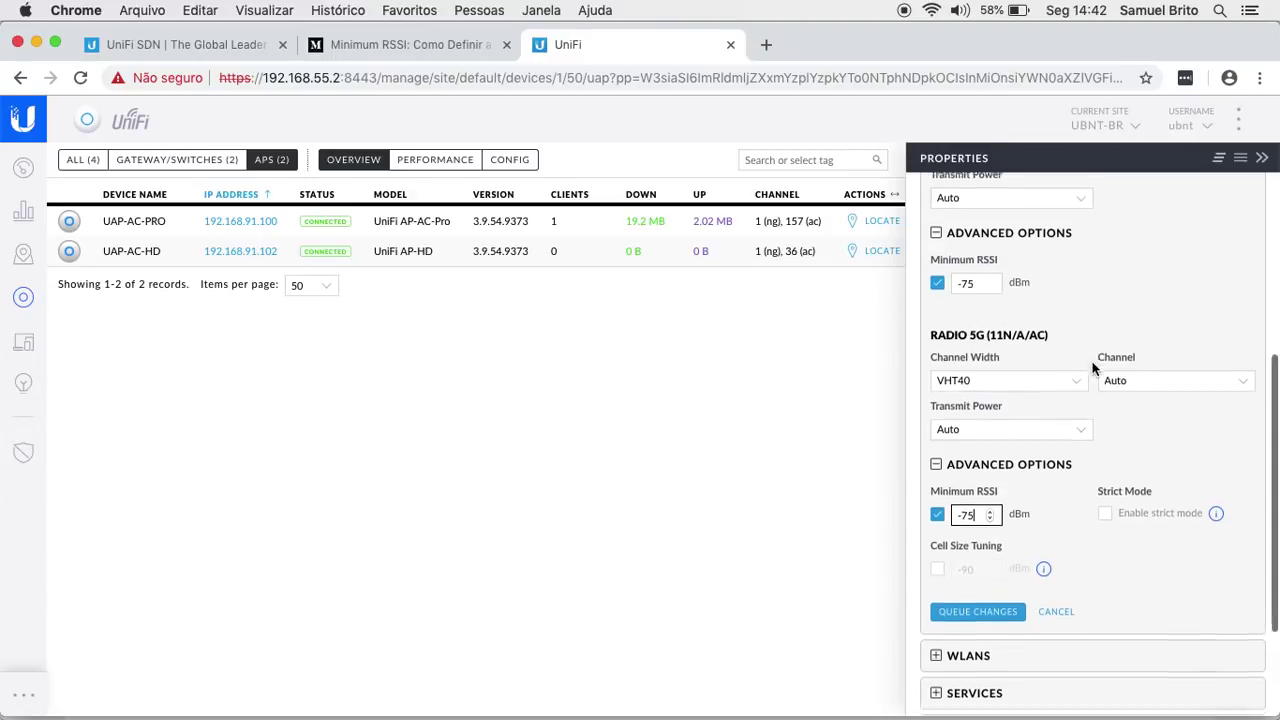
scroll(990, 450, down, 2)
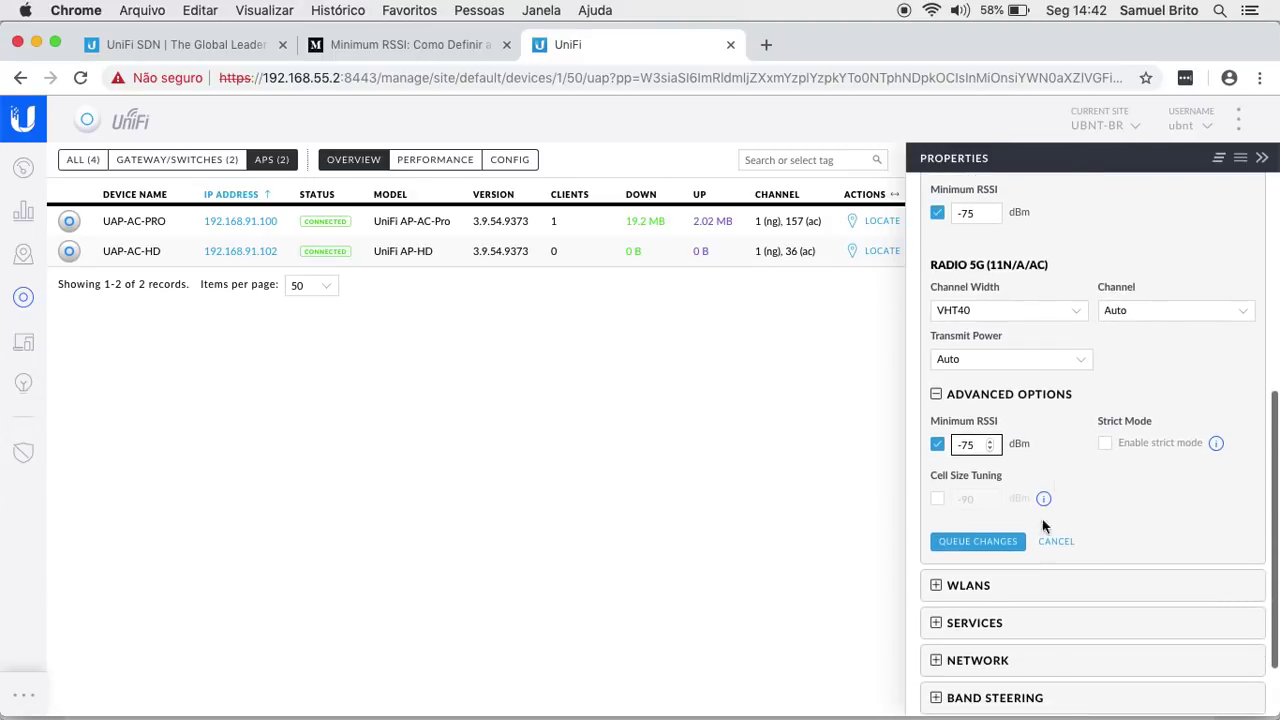
click(983, 549)
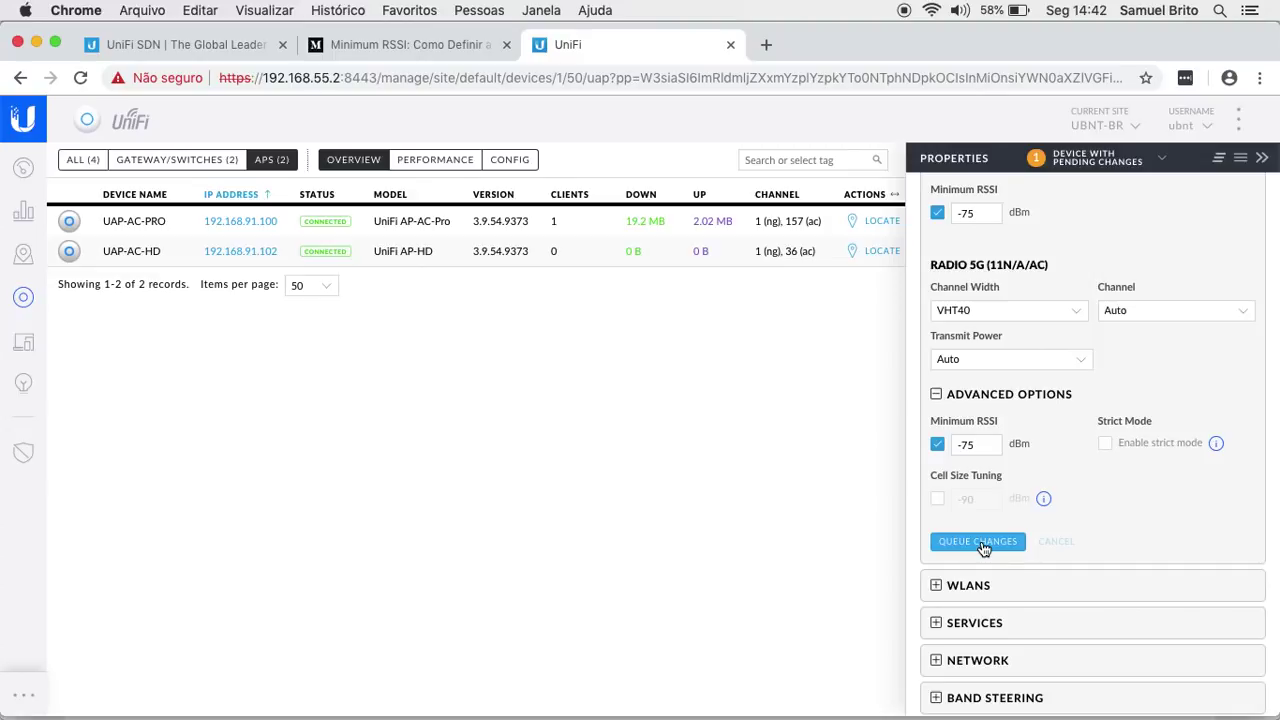
scroll(1132, 538, down, 3)
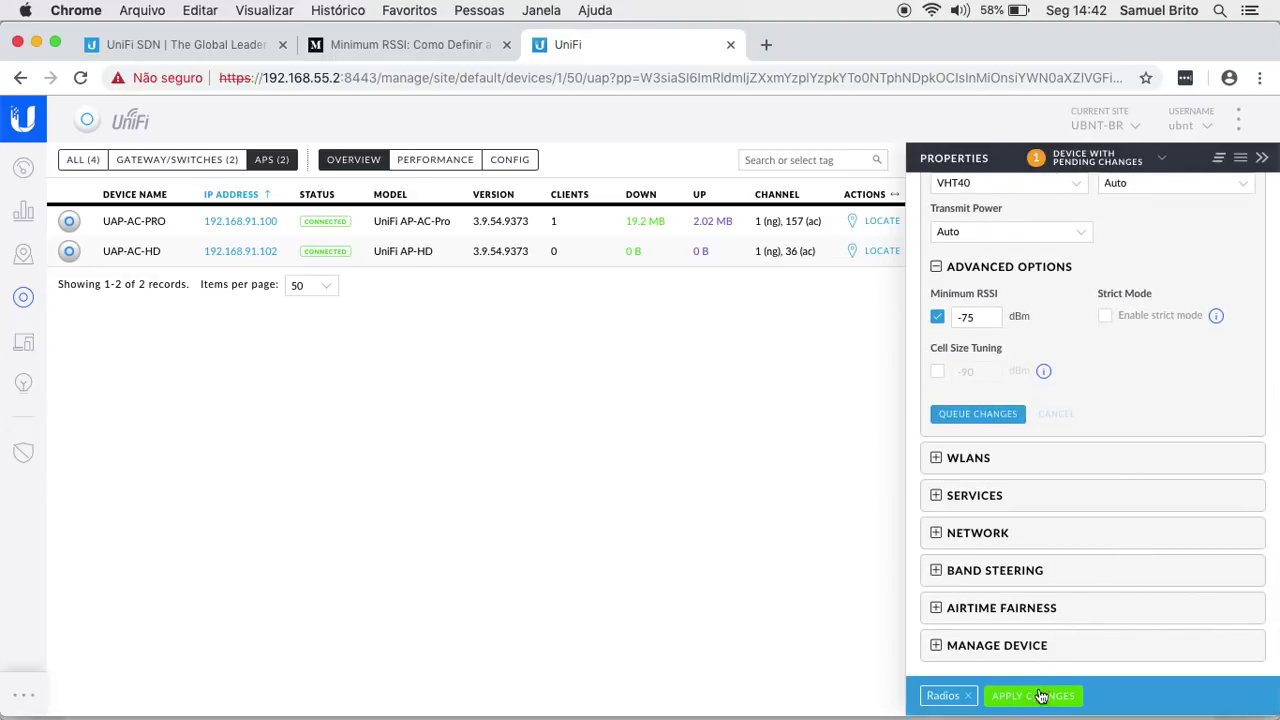
click(1035, 696)
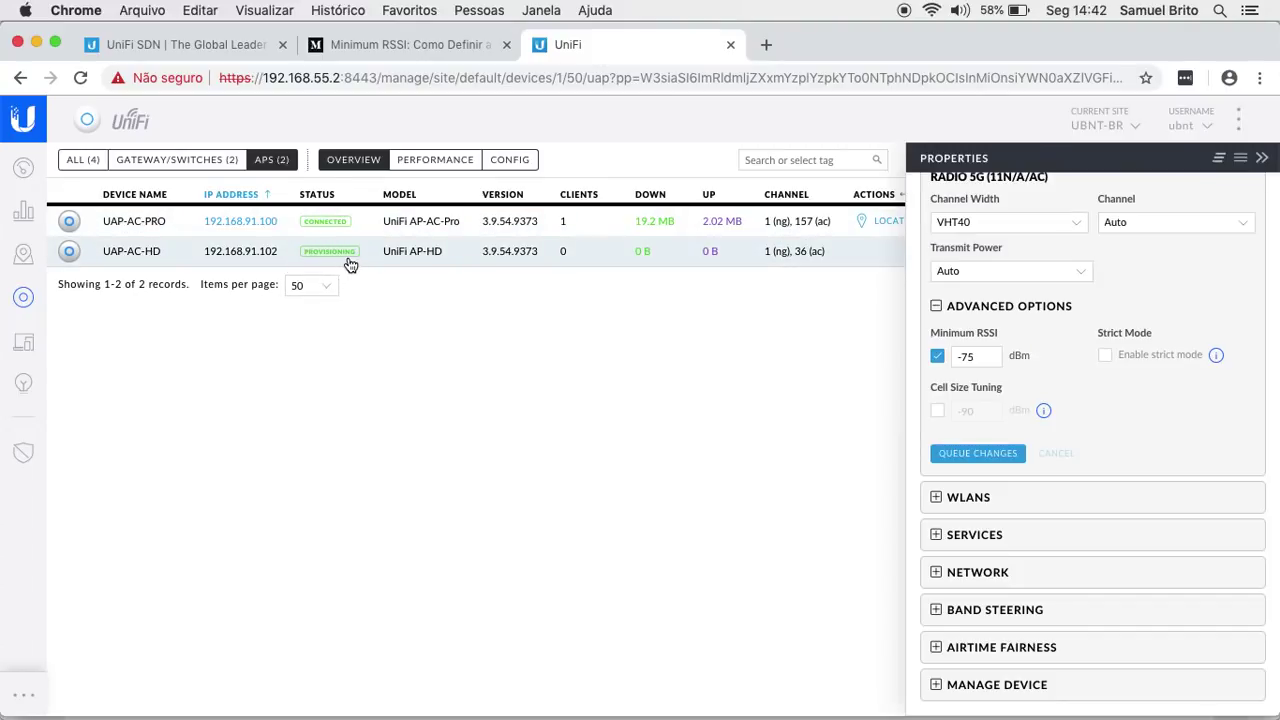
scroll(1248, 203, up, 5)
click(1259, 188)
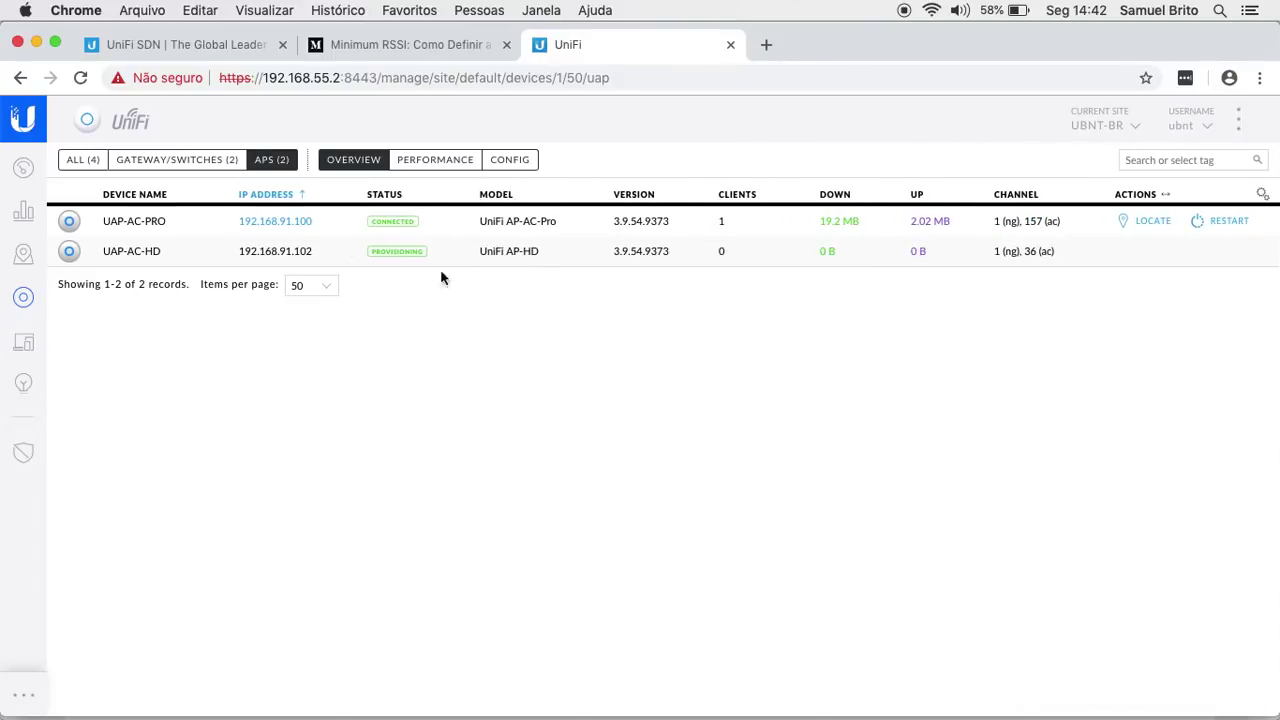